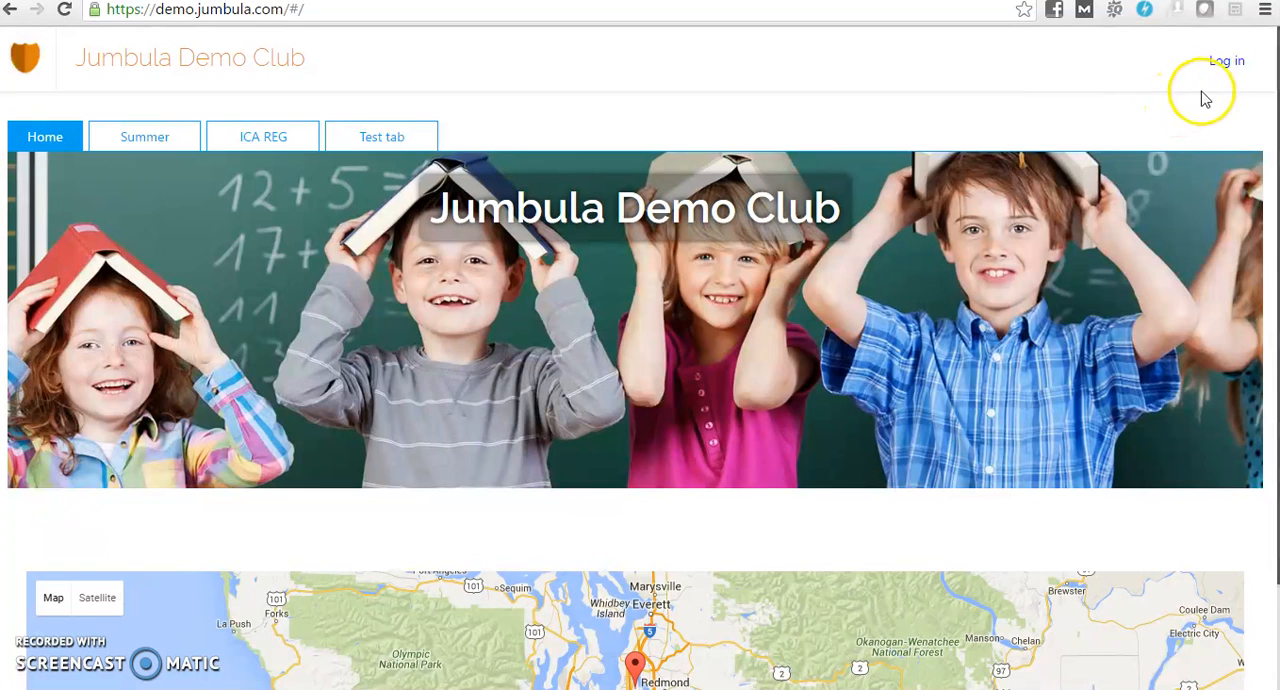
Log in to the Jumbula Demo Club as an existing member with the account email and password
{"action": "left_click", "coordinate": [1230, 68]}
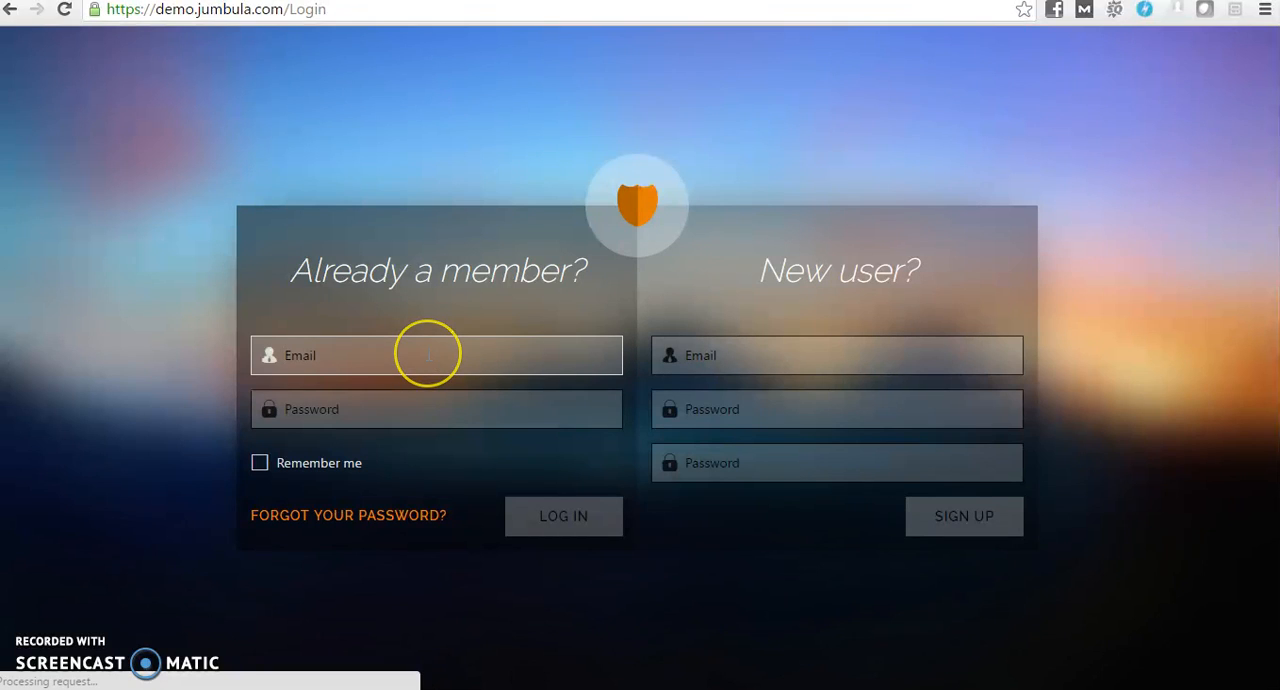
{"action": "left_click", "coordinate": [428, 355]}
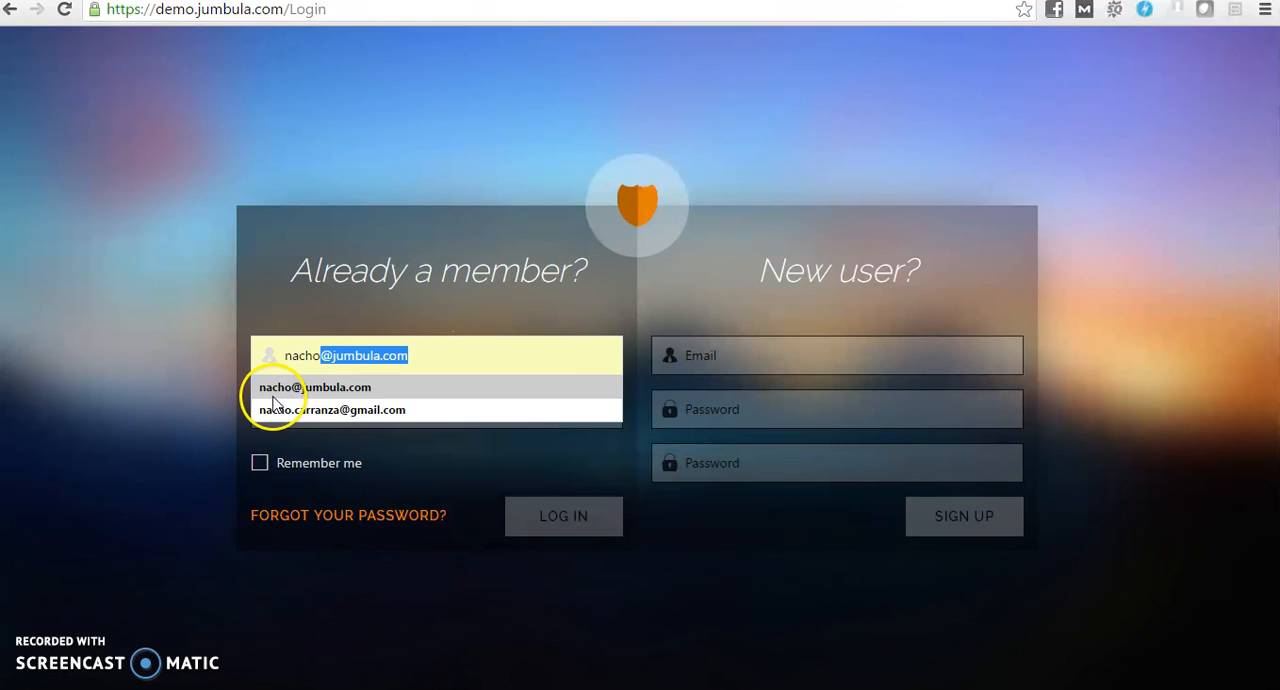
{"action": "left_click", "coordinate": [273, 398]}
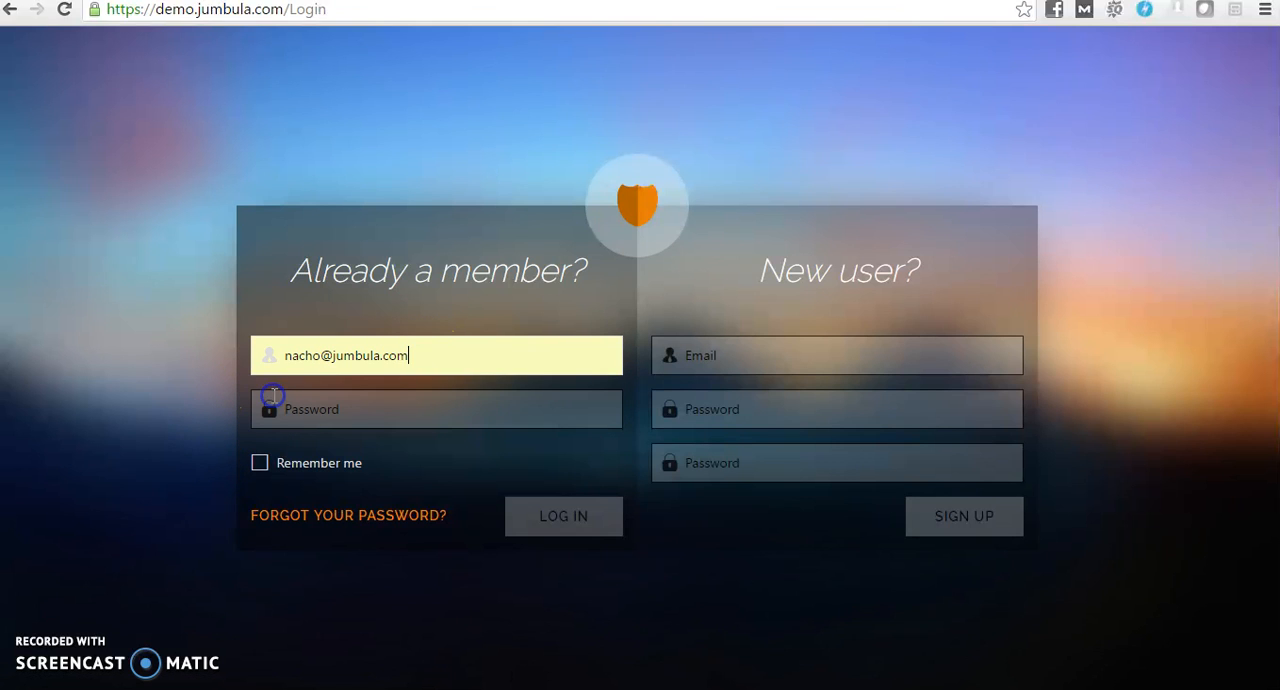
{"action": "left_click", "coordinate": [299, 406]}
{"action": "type", "text": "*****"}
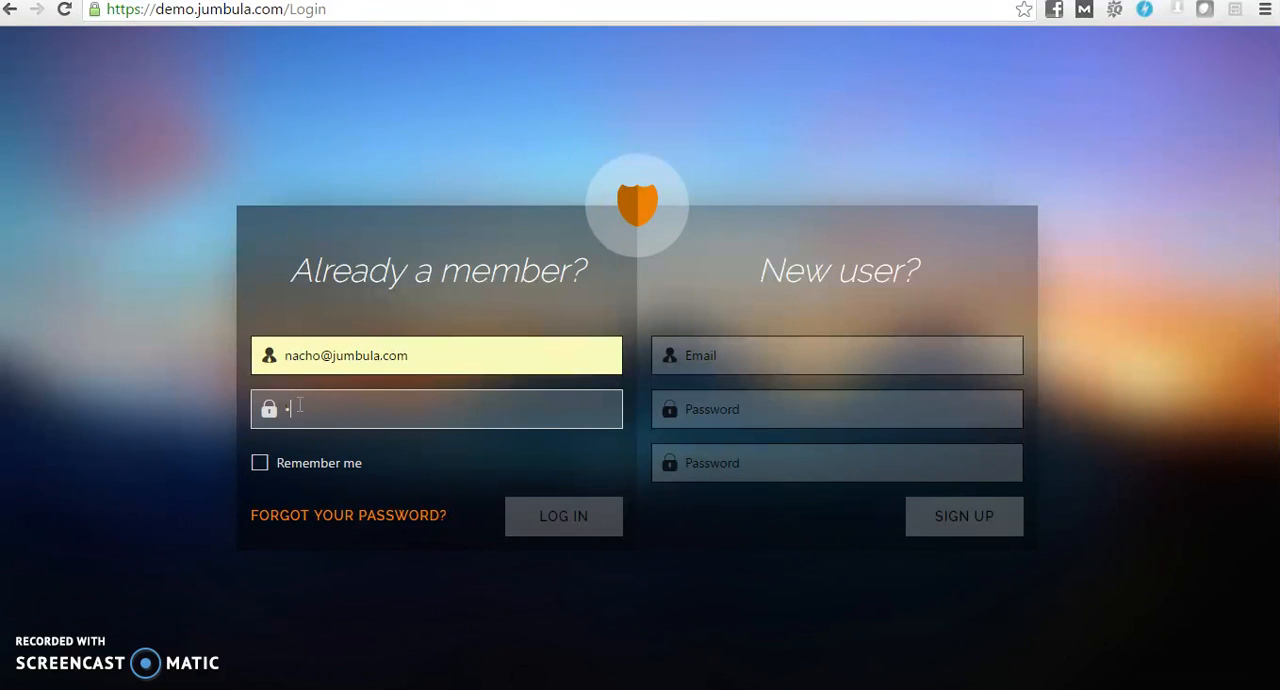
{"action": "type", "text": "***"}
{"action": "left_click", "coordinate": [552, 530]}
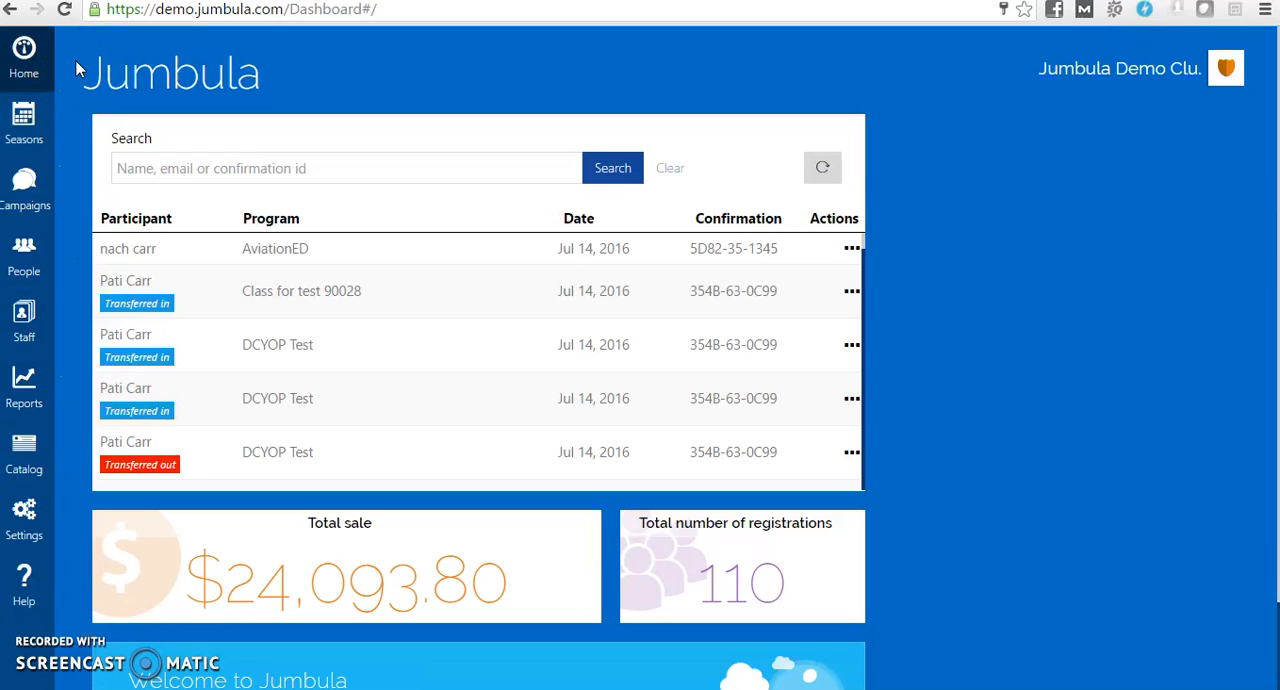
Add a new season named "Spring 2017" with the description "add some text" and save it
{"action": "left_click", "coordinate": [27, 125]}
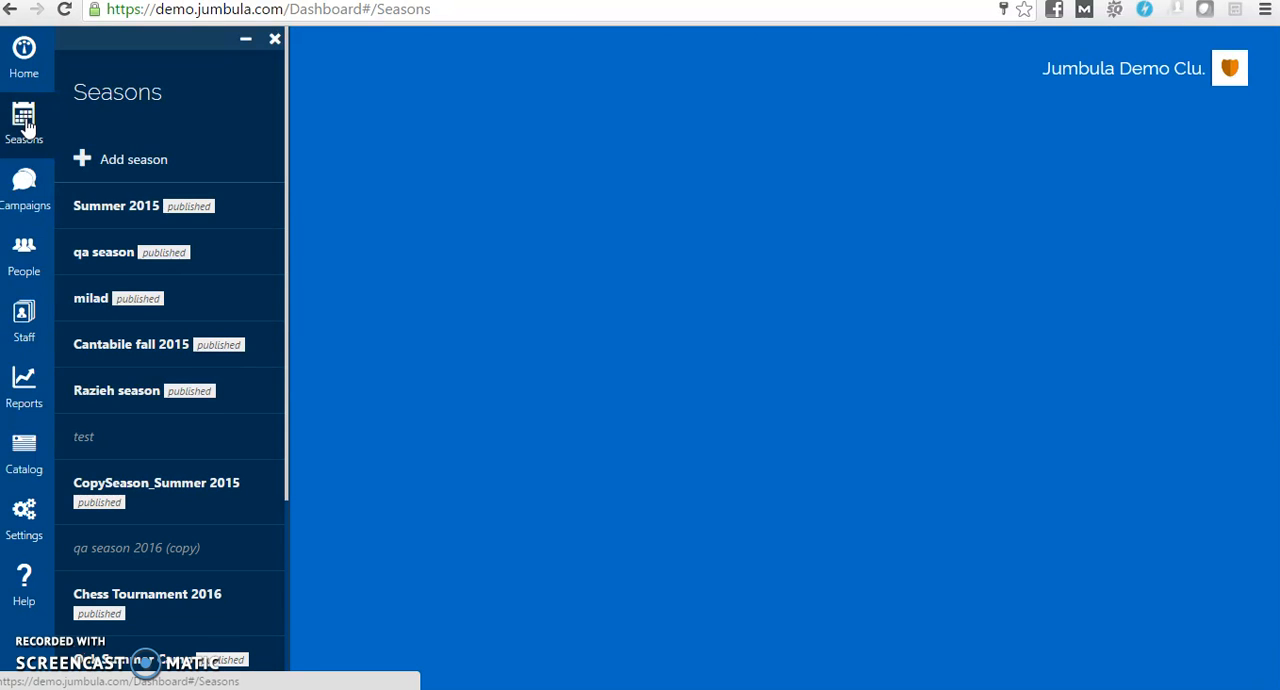
{"action": "left_click", "coordinate": [200, 163]}
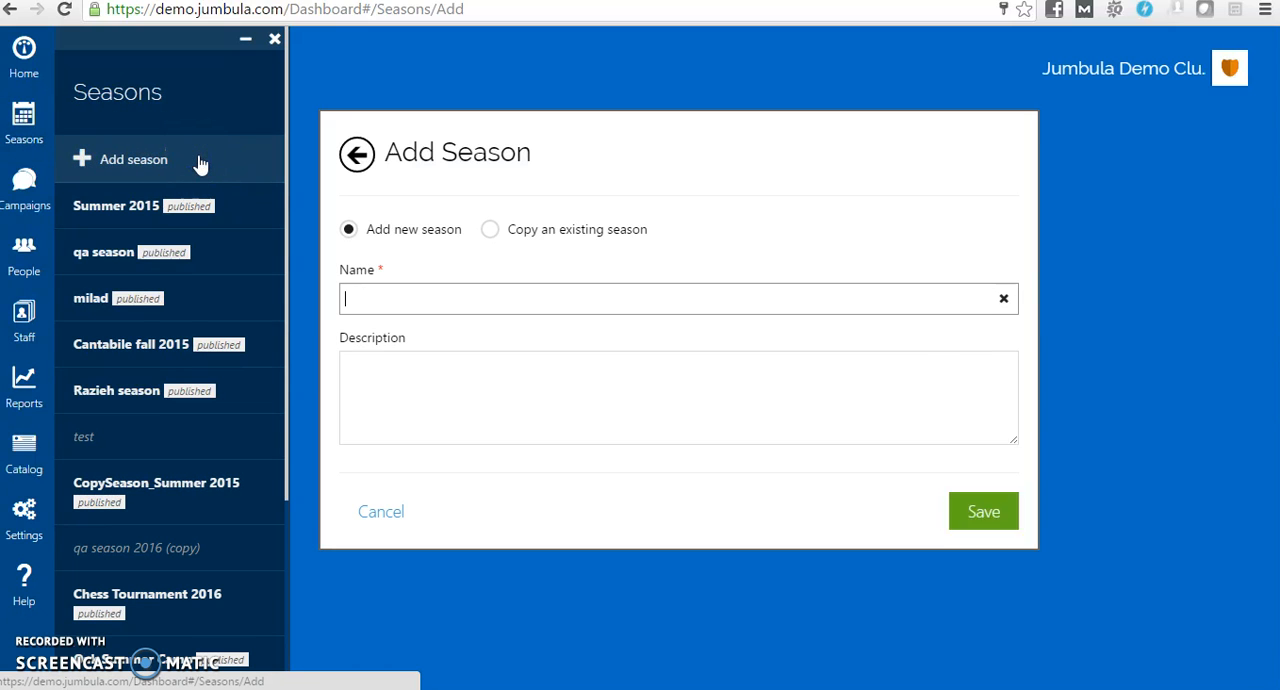
{"action": "left_click", "coordinate": [396, 306]}
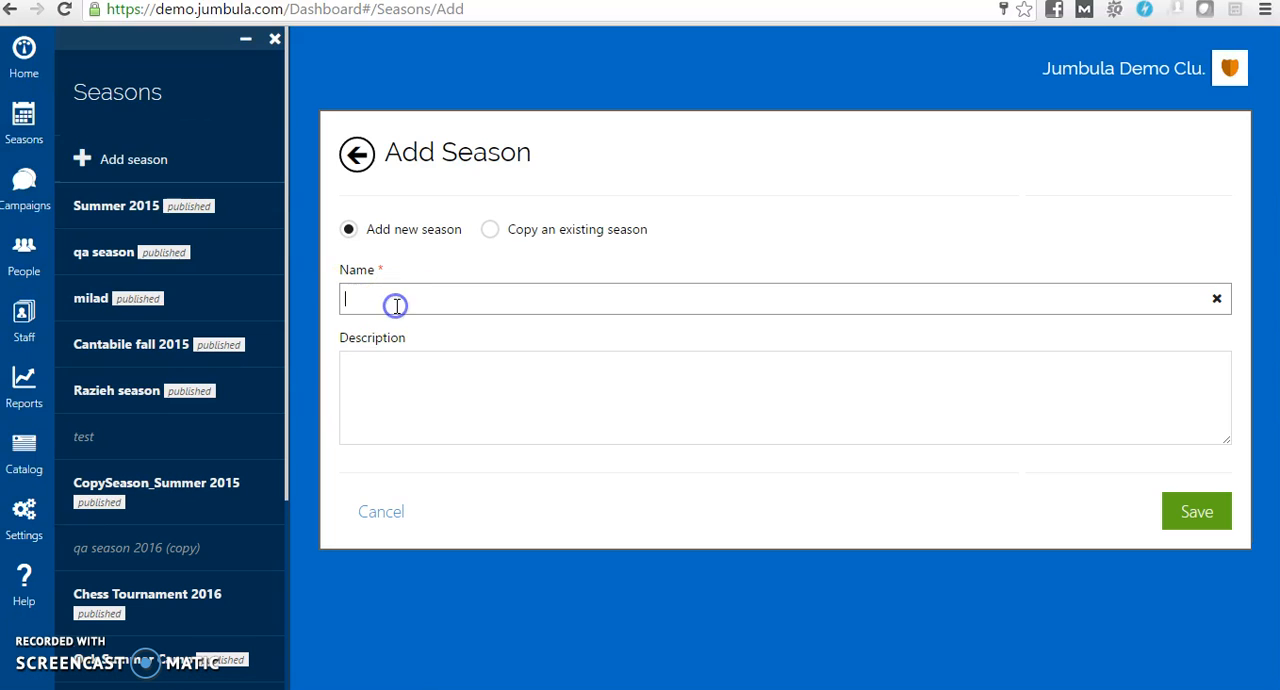
{"action": "type", "text": "Spring 2017"}
{"action": "left_click", "coordinate": [381, 383]}
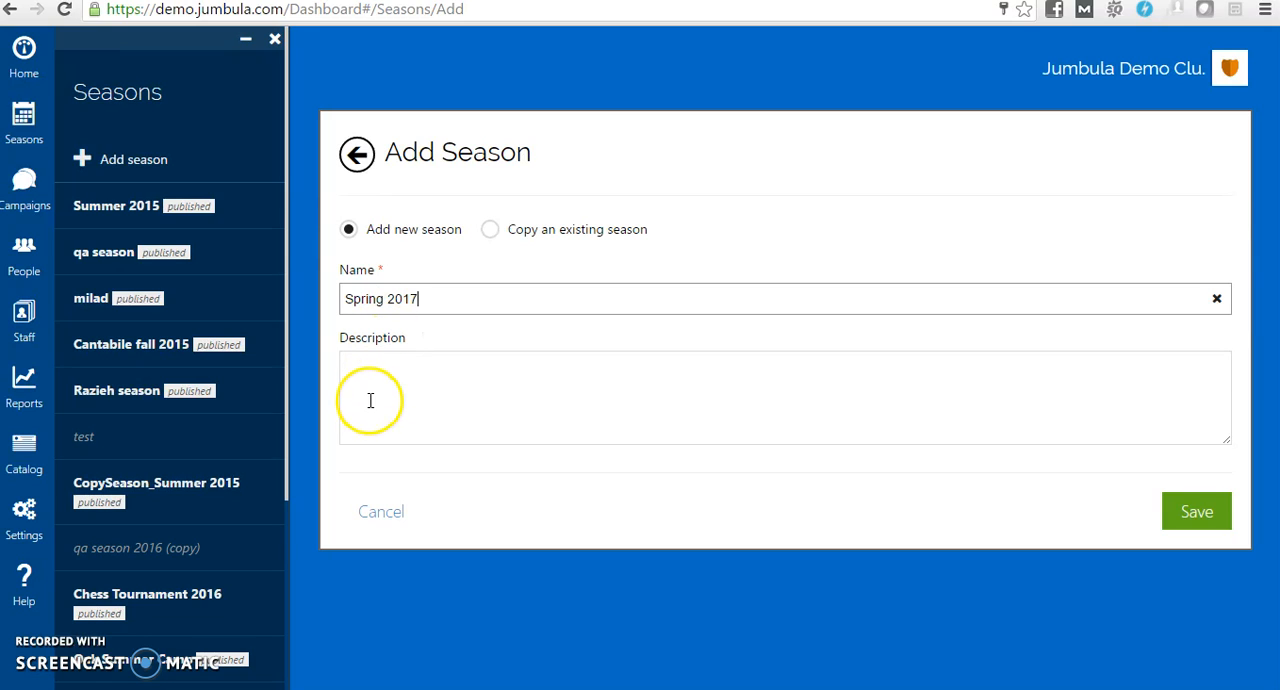
{"action": "type", "text": "add "}
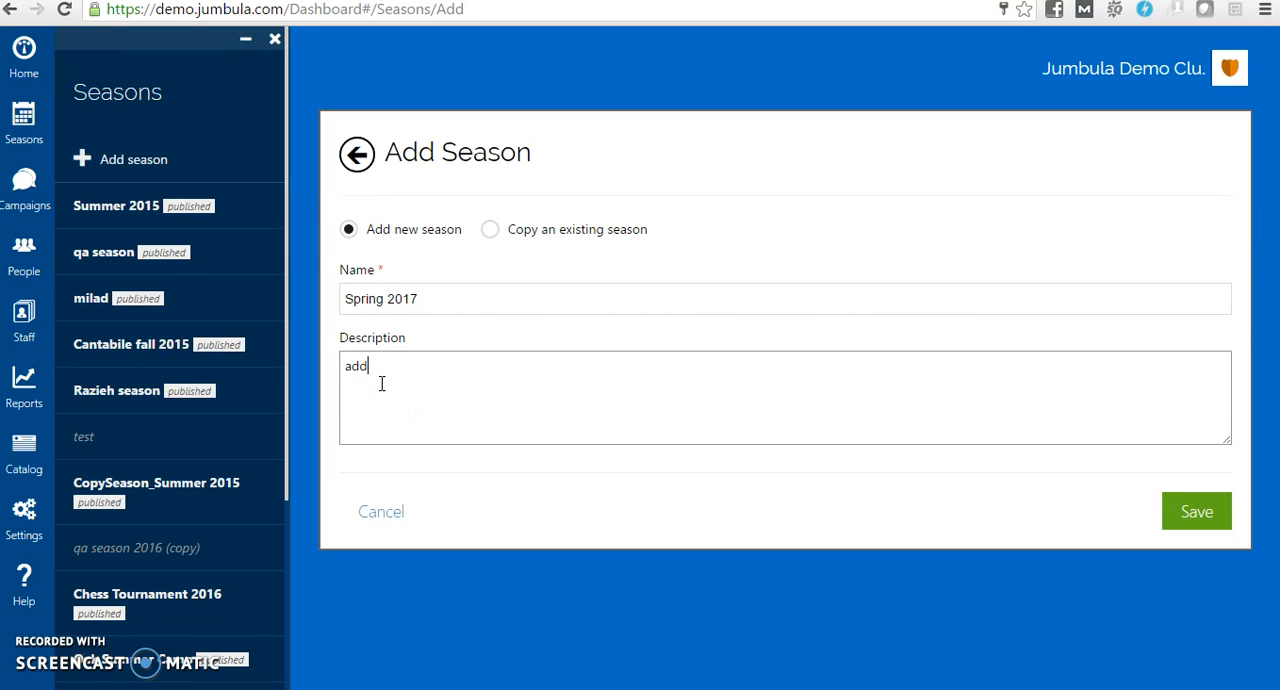
{"action": "type", "text": "some text"}
{"action": "left_click", "coordinate": [453, 383]}
{"action": "left_click", "coordinate": [1197, 514]}
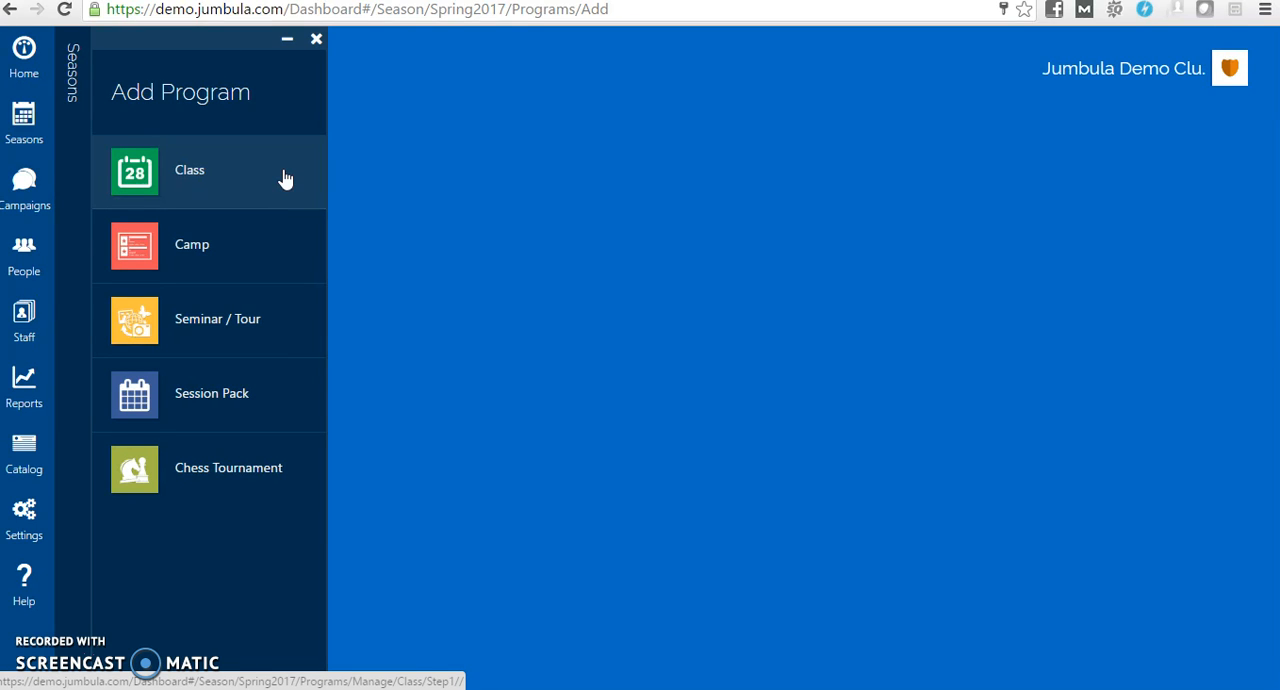
Open the form for adding a Class program to the Spring 2017 season and review its basic information fields
{"action": "left_click", "coordinate": [250, 179]}
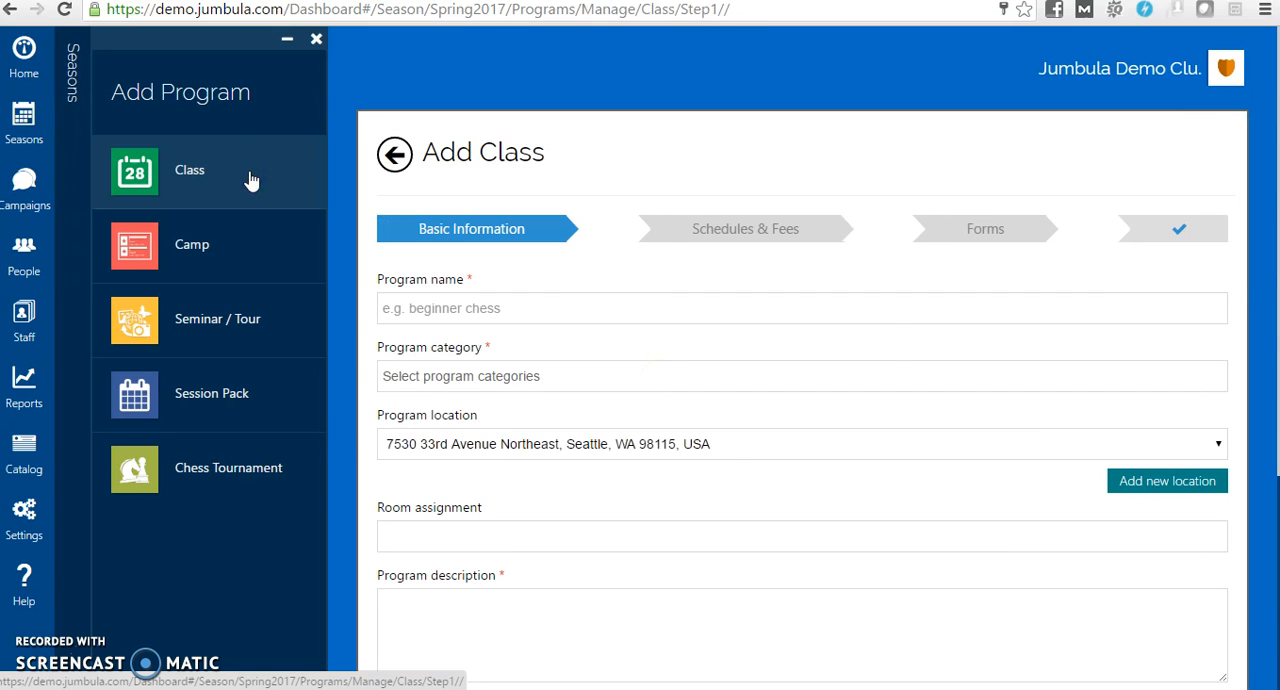
{"action": "left_click_drag", "start_coordinate": [1276, 280], "coordinate": [1274, 325]}
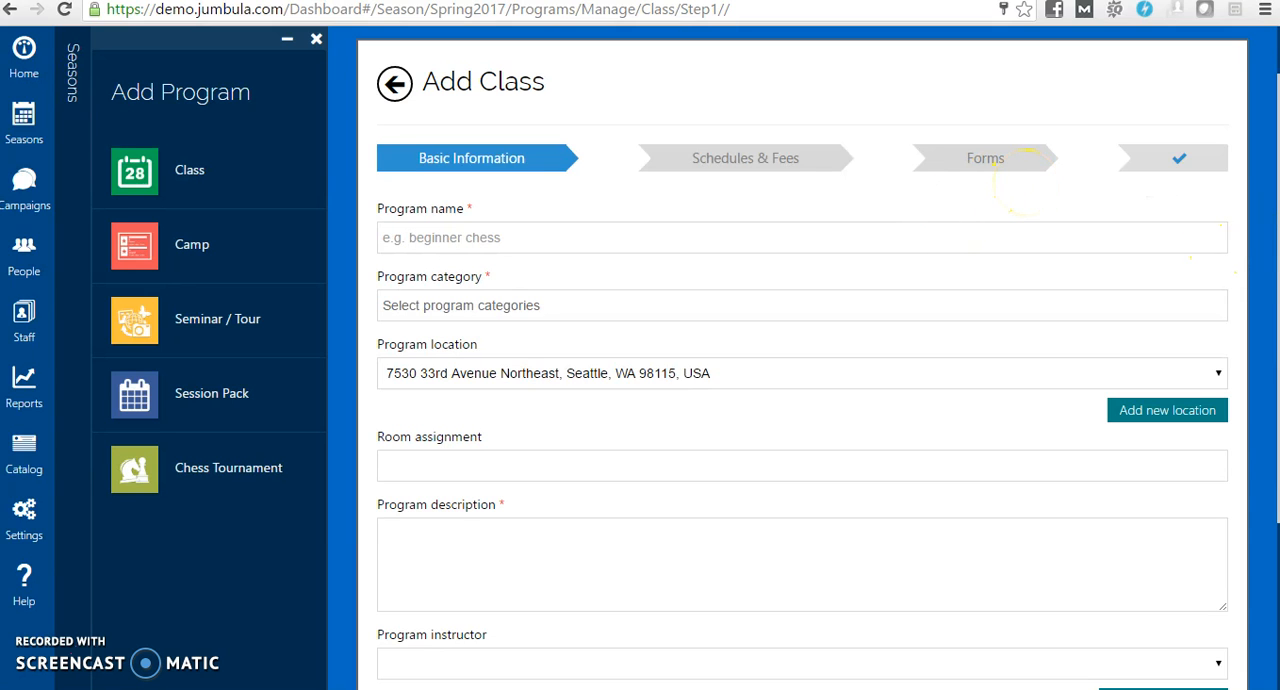
{"action": "mouse_move", "coordinate": [1277, 272]}
{"action": "left_mouse_down"}
{"action": "mouse_move", "coordinate": [1277, 312]}
{"action": "mouse_move", "coordinate": [1277, 296]}
{"action": "left_mouse_up"}
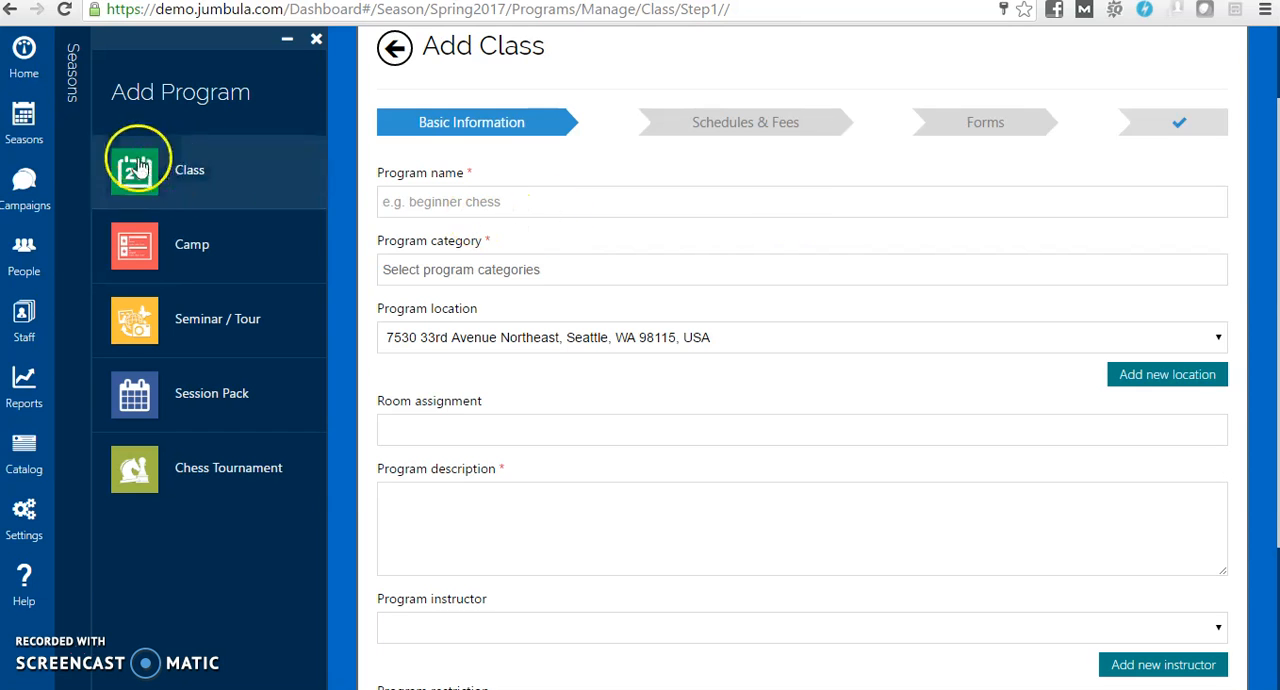
Open Test Class in the summer2016 season for editing and look through the available program categories
{"action": "left_click", "coordinate": [27, 141]}
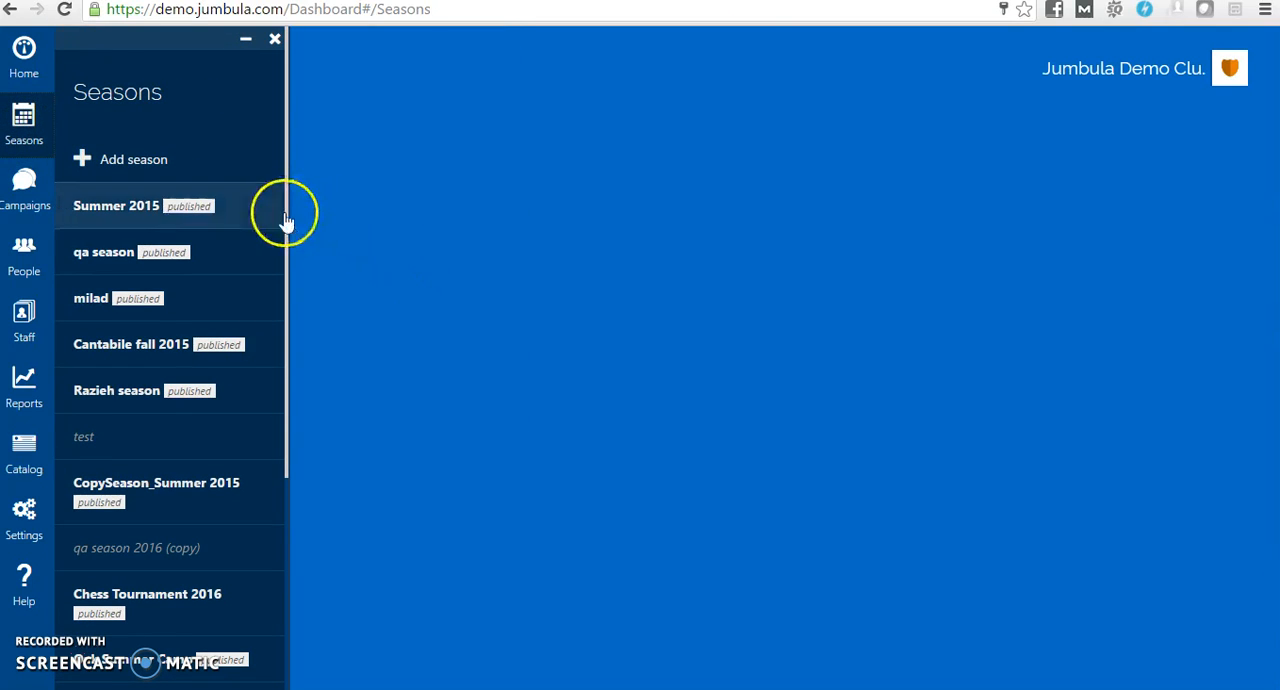
{"action": "left_click_drag", "start_coordinate": [285, 213], "coordinate": [291, 375]}
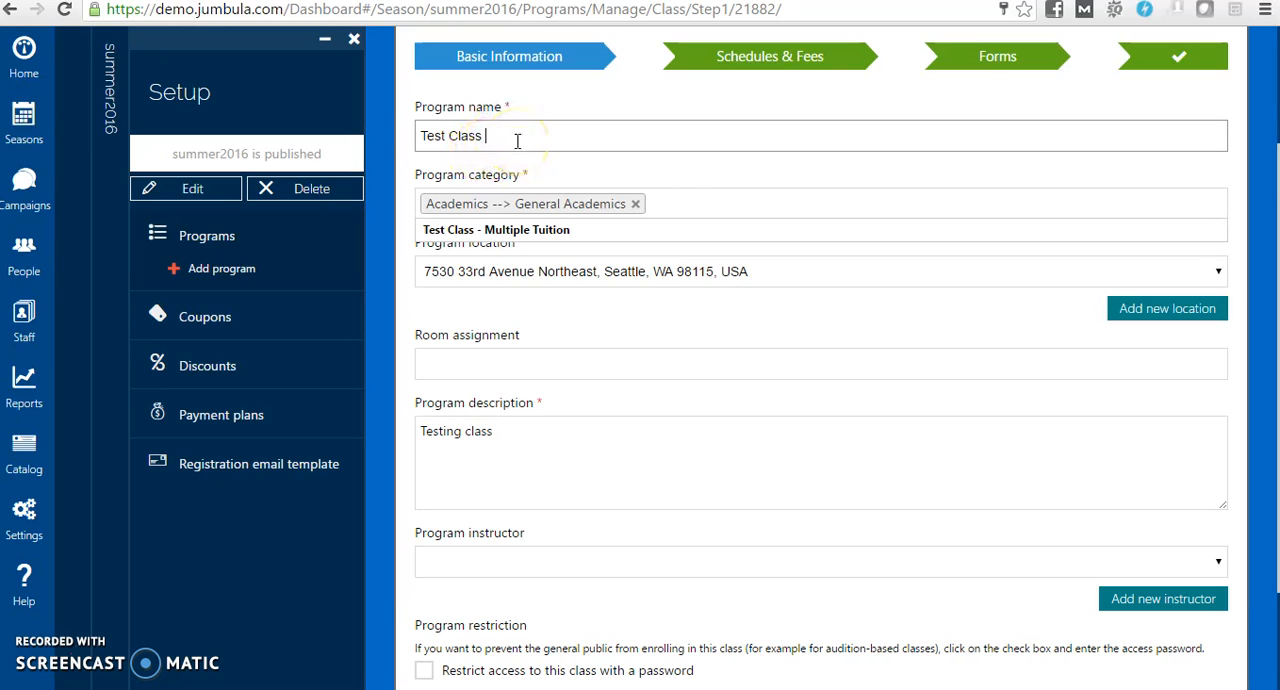
{"action": "left_click", "coordinate": [676, 207]}
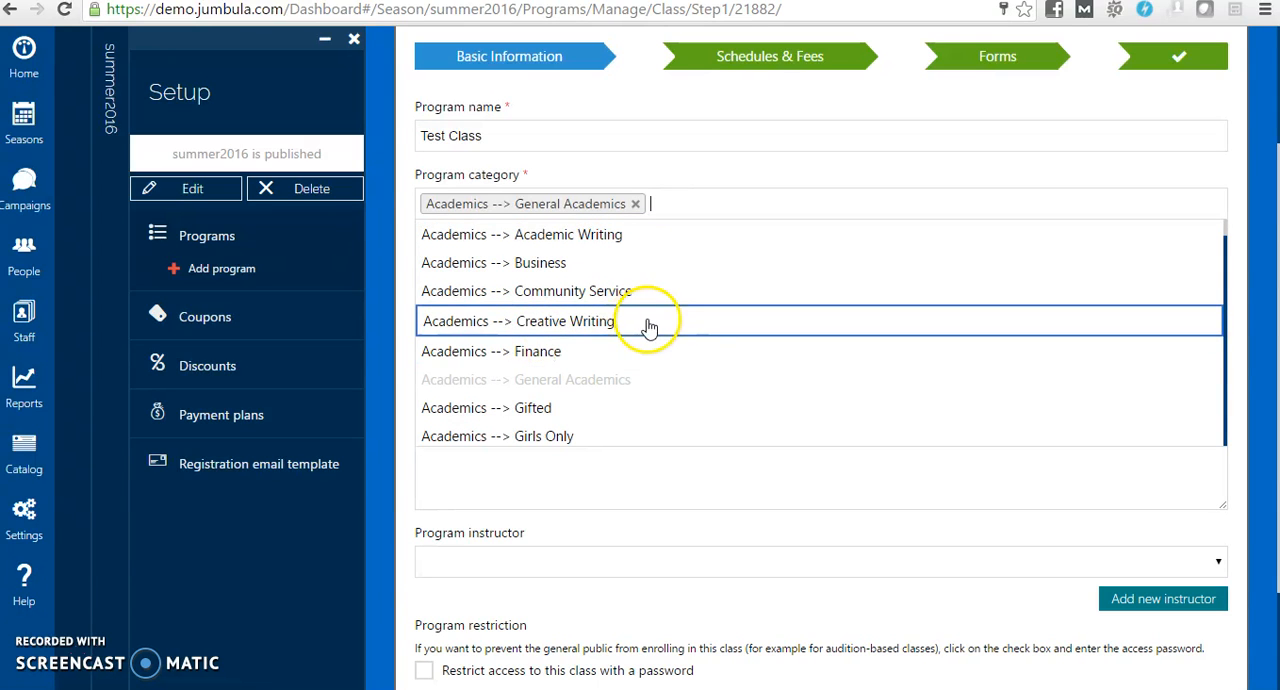
{"action": "left_click", "coordinate": [737, 176]}
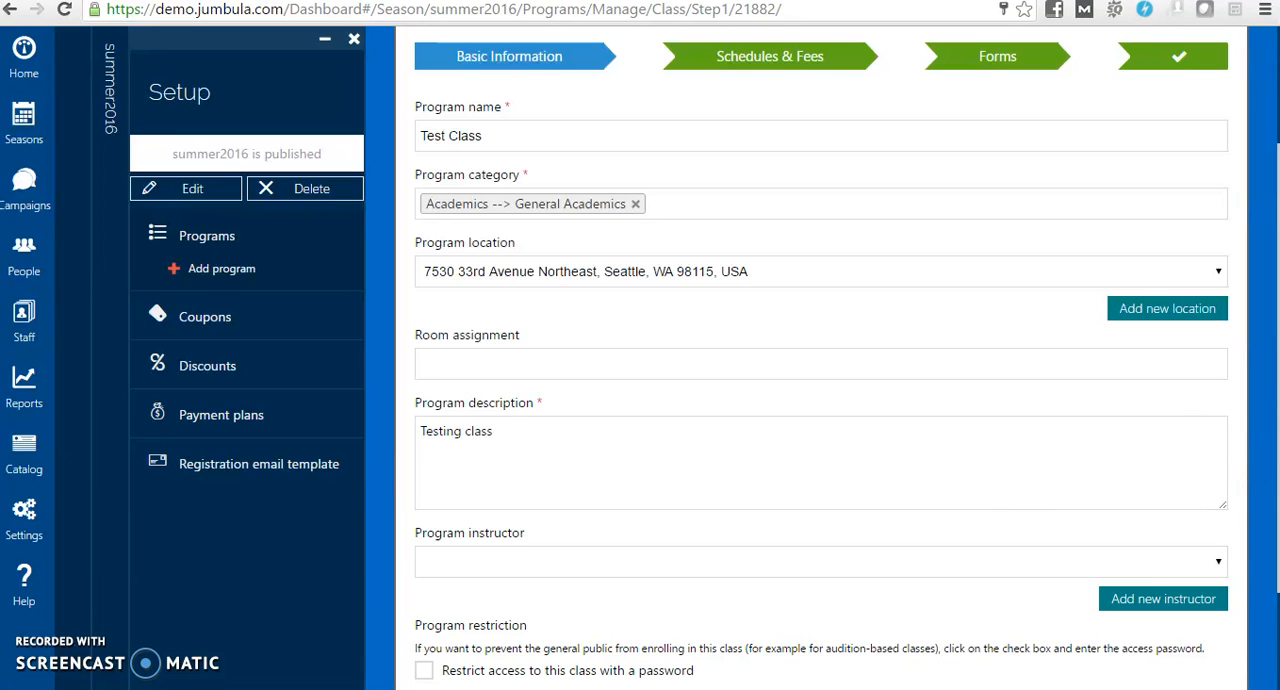
Turn on the password restriction for Test Class to examine its settings, and turn it back off
{"action": "left_click_drag", "start_coordinate": [1275, 365], "coordinate": [1275, 445]}
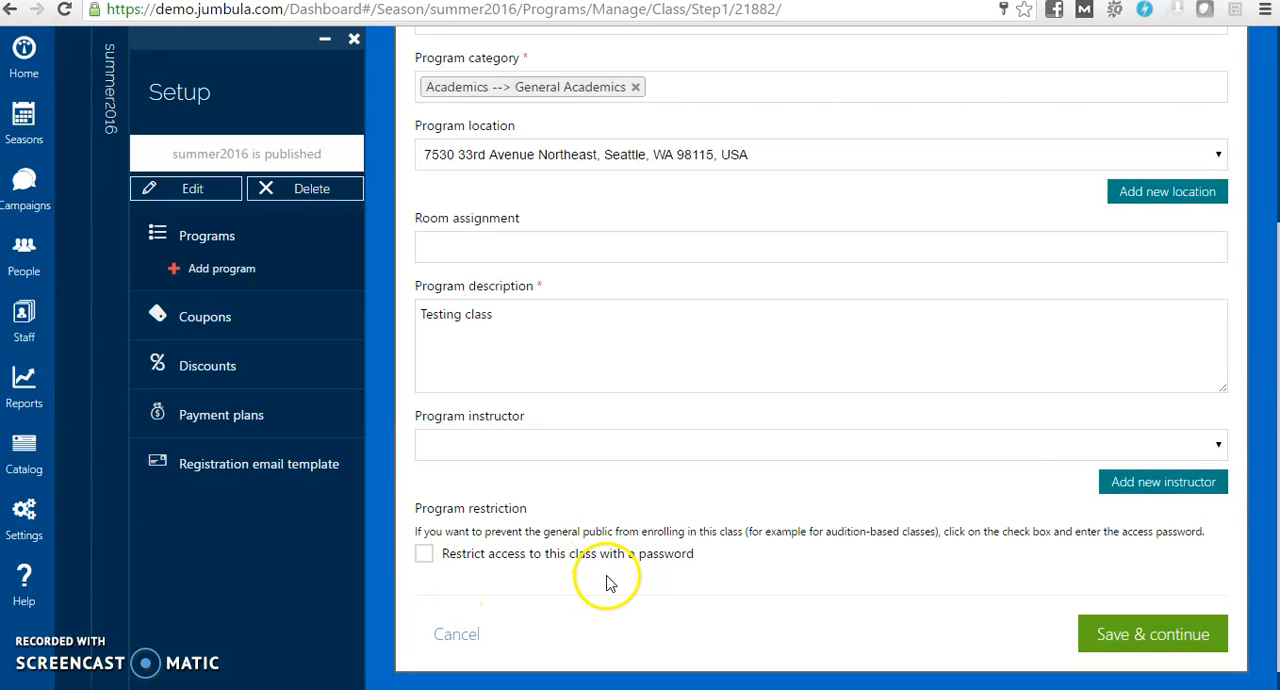
{"action": "left_click", "coordinate": [425, 556]}
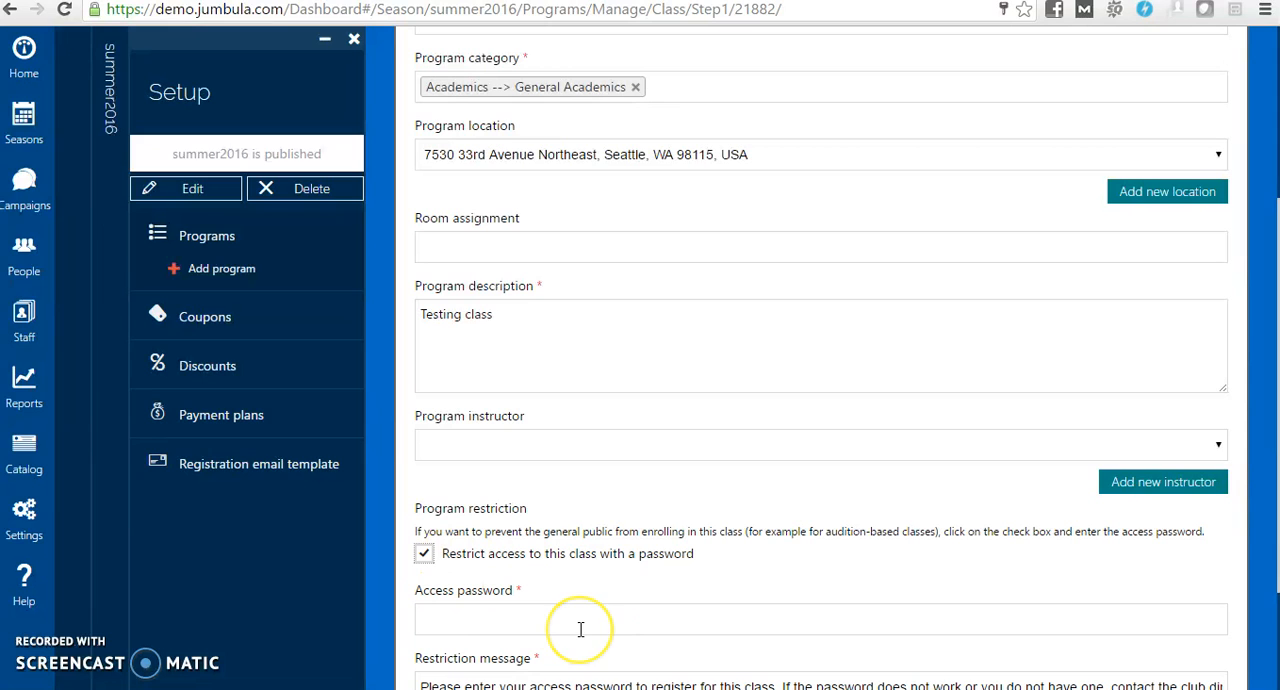
{"action": "left_click_drag", "start_coordinate": [1275, 435], "coordinate": [1276, 486]}
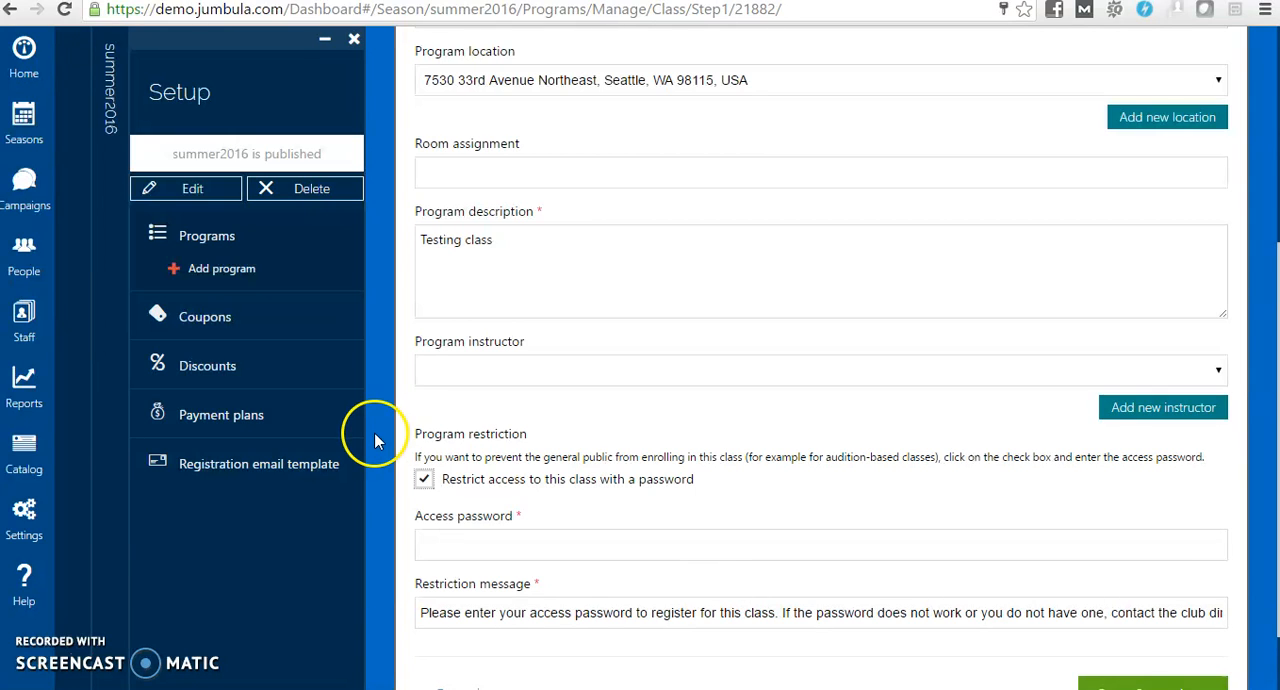
{"action": "left_click", "coordinate": [424, 482]}
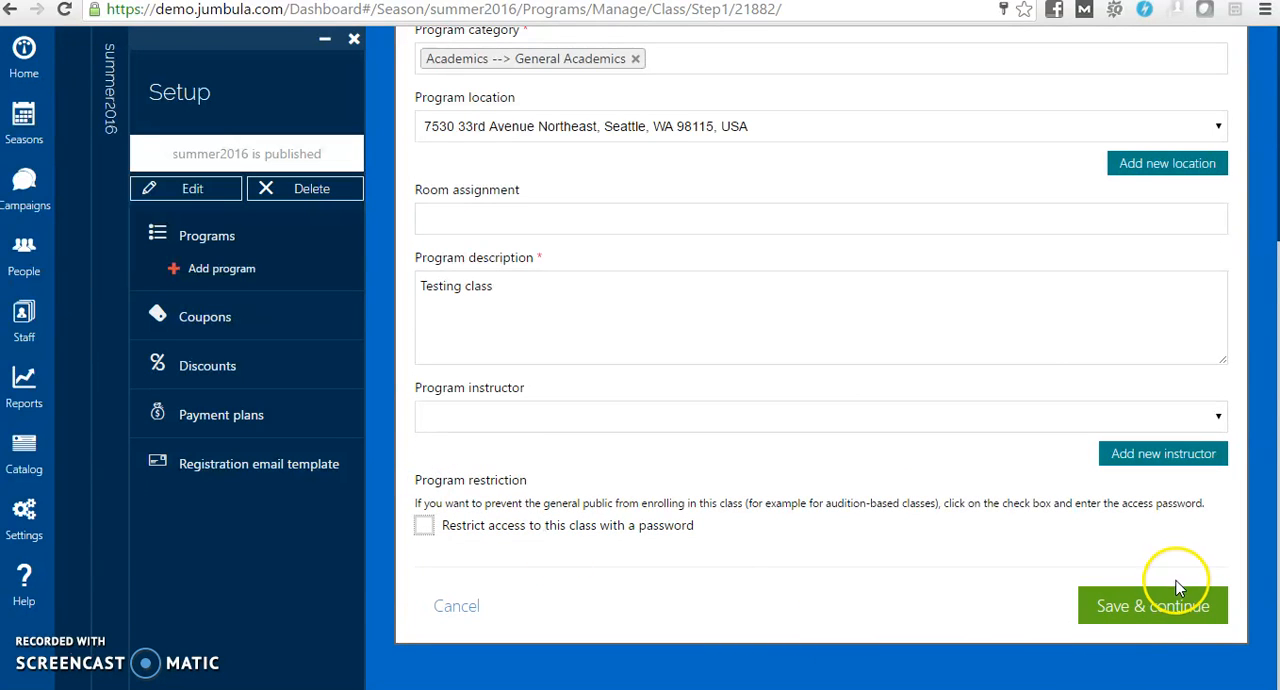
Save the basic information and add a Friday meeting from 4:00 PM to 5:00 PM to the class schedule
{"action": "left_click", "coordinate": [1179, 607]}
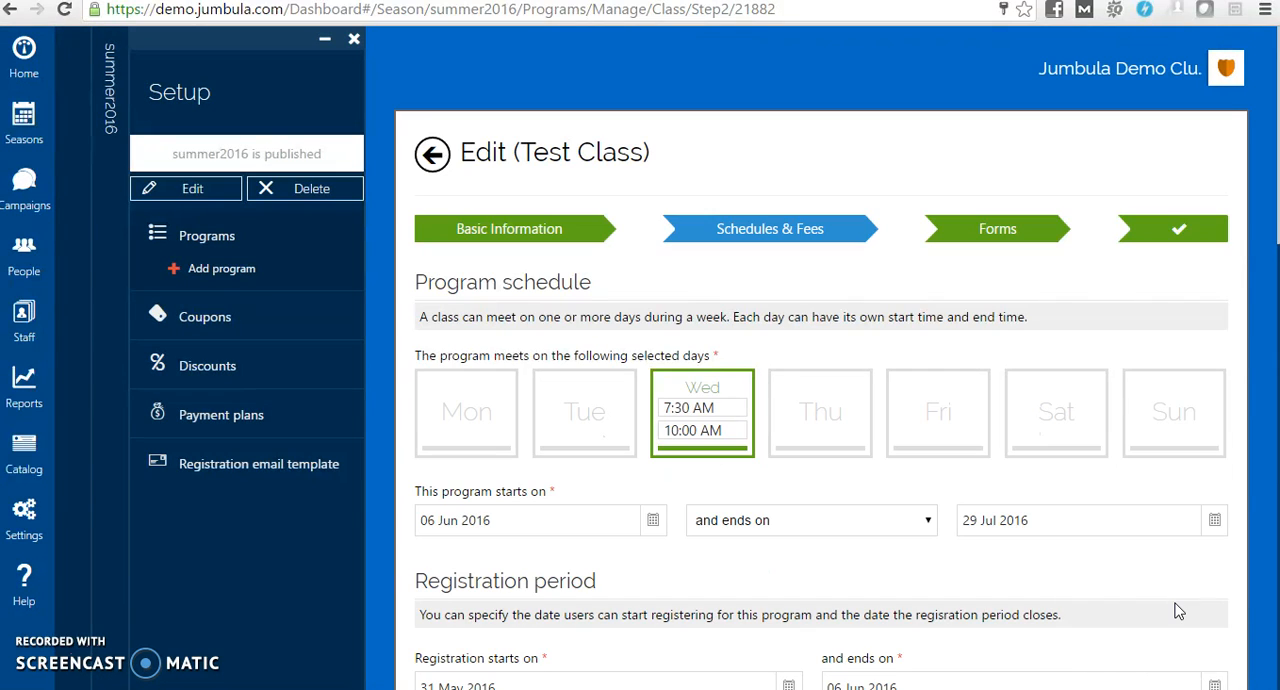
{"action": "left_click_drag", "start_coordinate": [1276, 160], "coordinate": [1275, 235]}
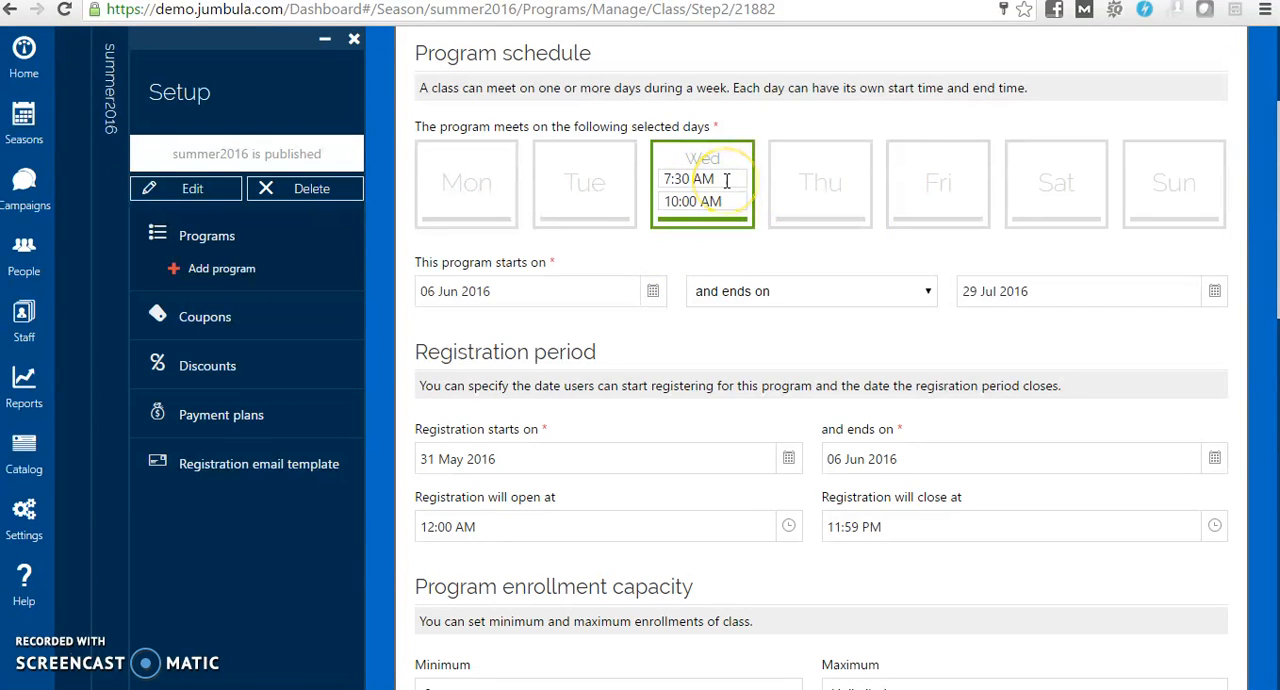
{"action": "left_click", "coordinate": [940, 188]}
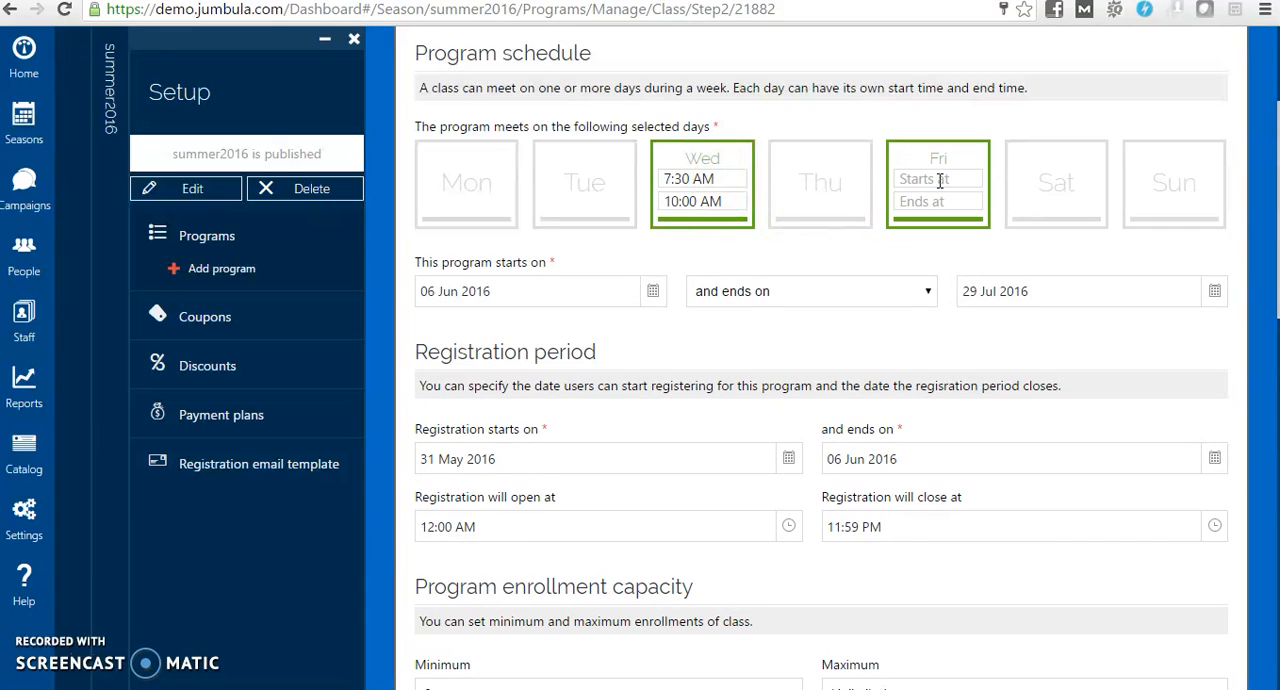
{"action": "left_click", "coordinate": [940, 181]}
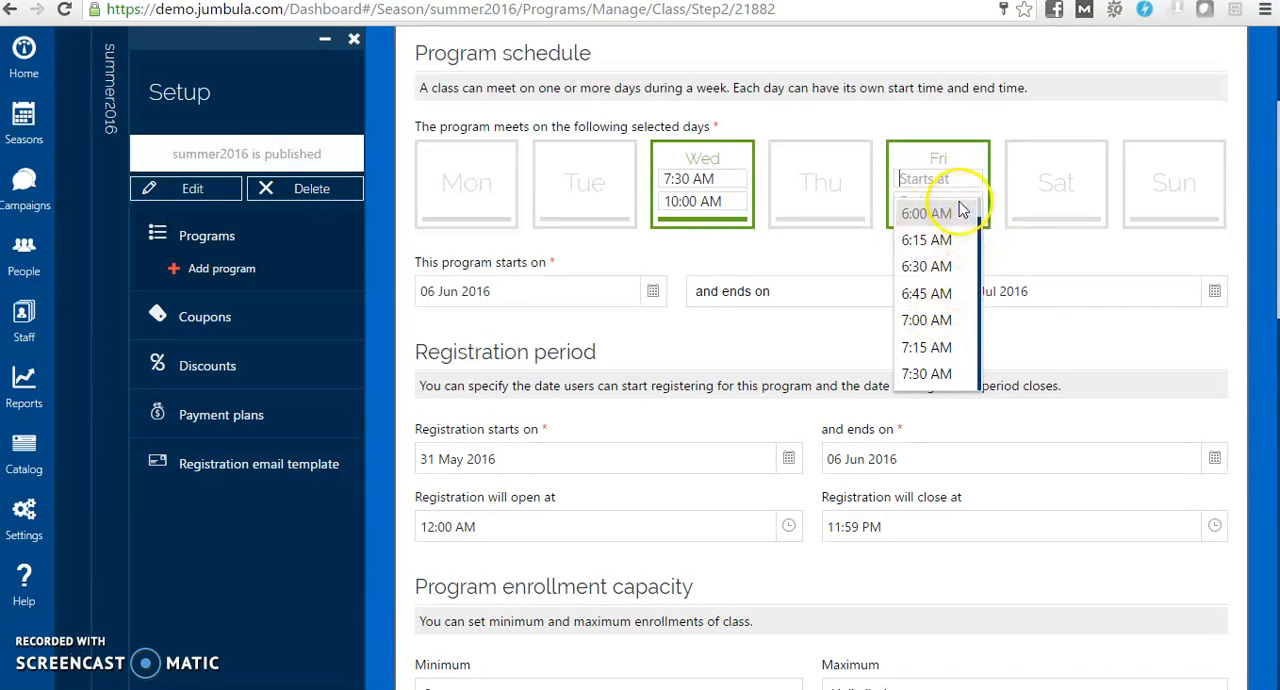
{"action": "type", "text": "4:00 PM"}
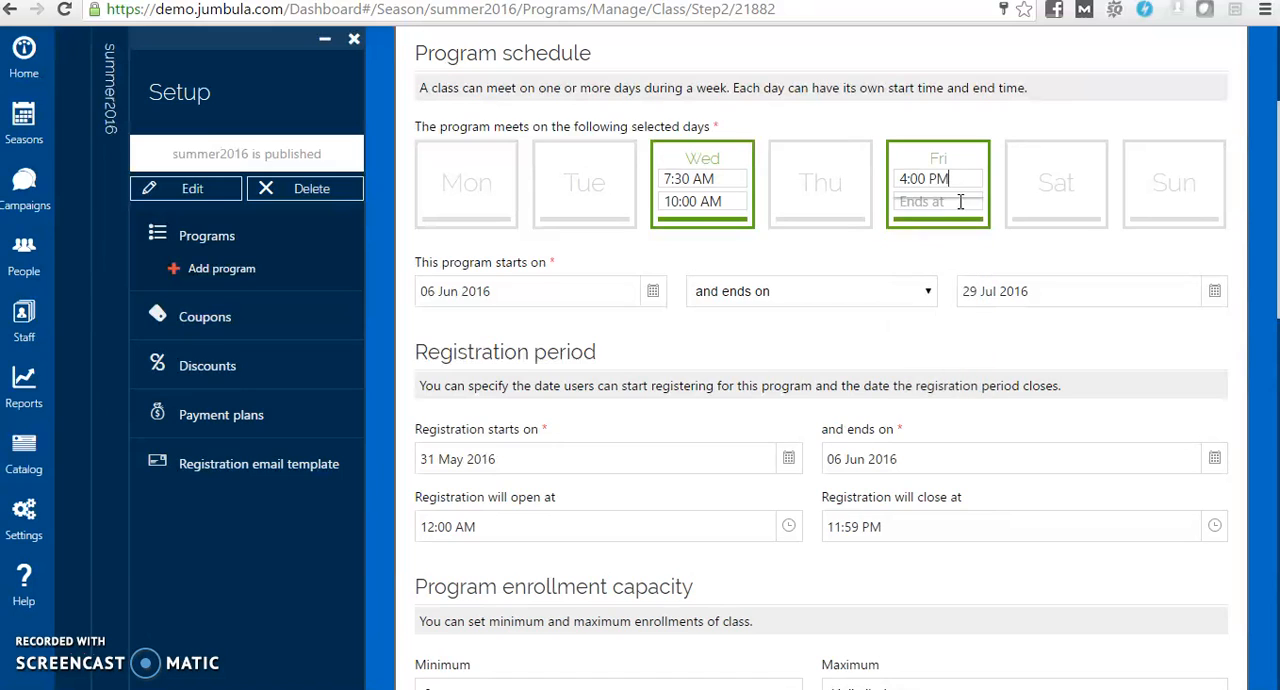
{"action": "left_click", "coordinate": [947, 203]}
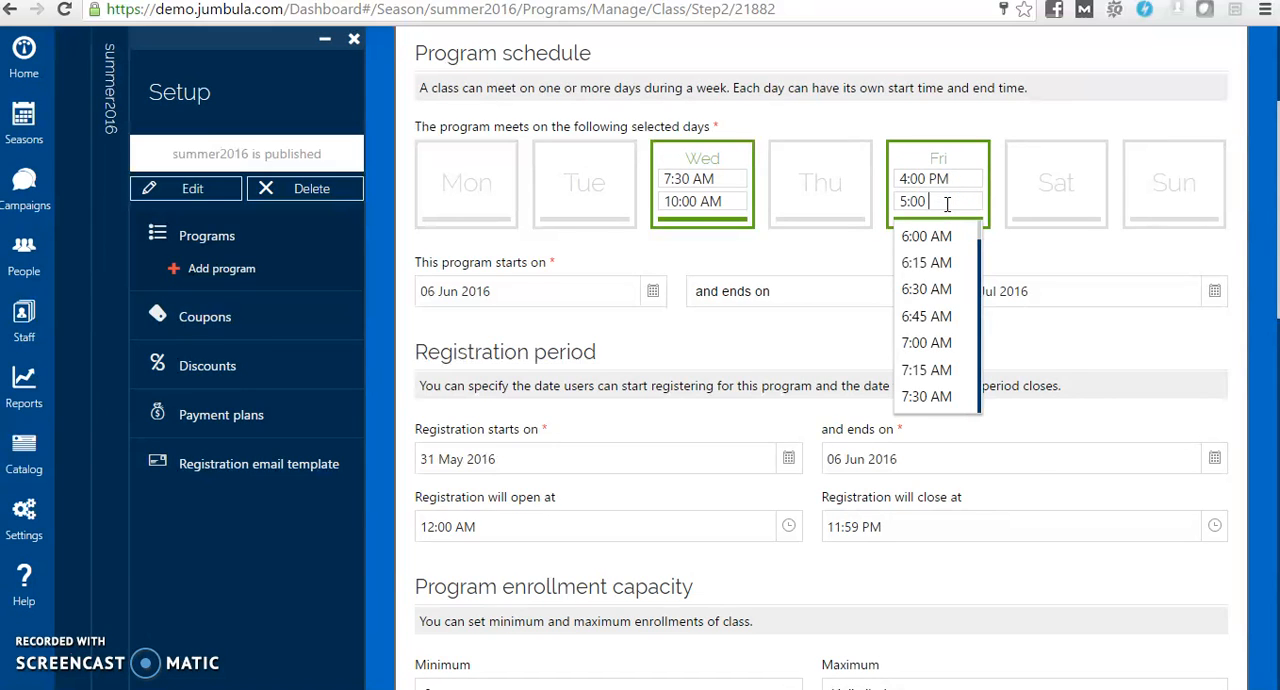
{"action": "key", "text": "Return"}
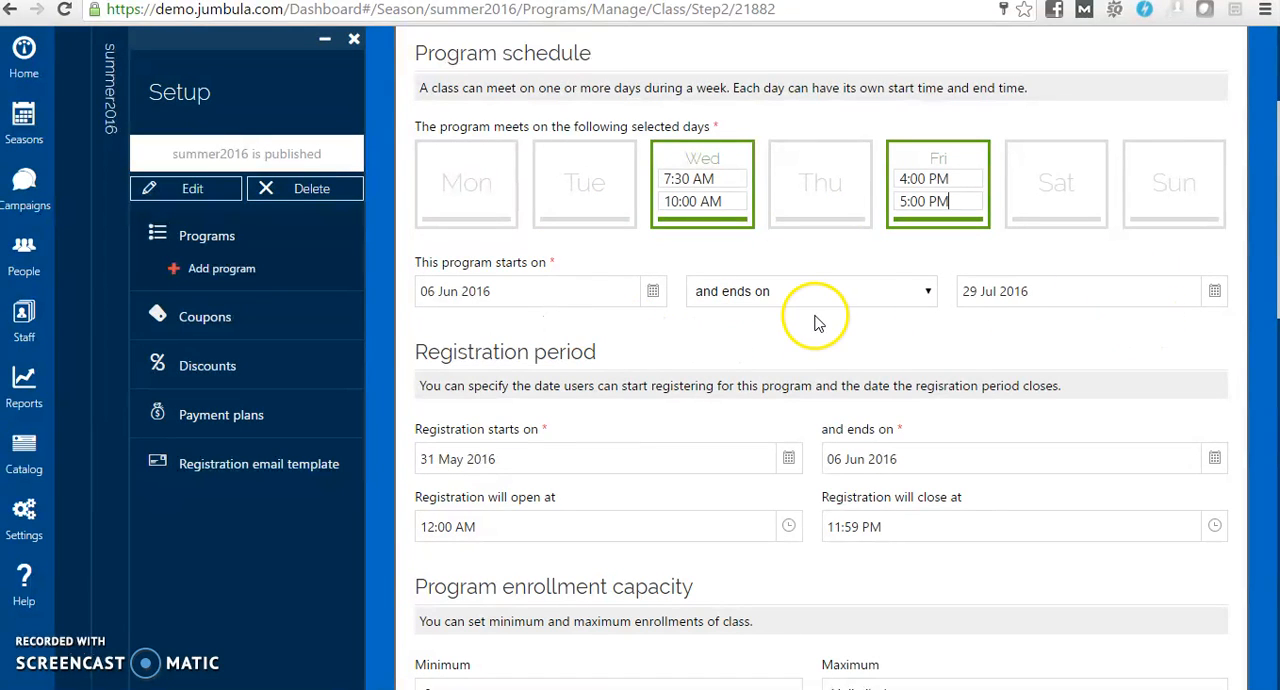
Set the program's start date to 01 Aug 2016
{"action": "left_click", "coordinate": [653, 293]}
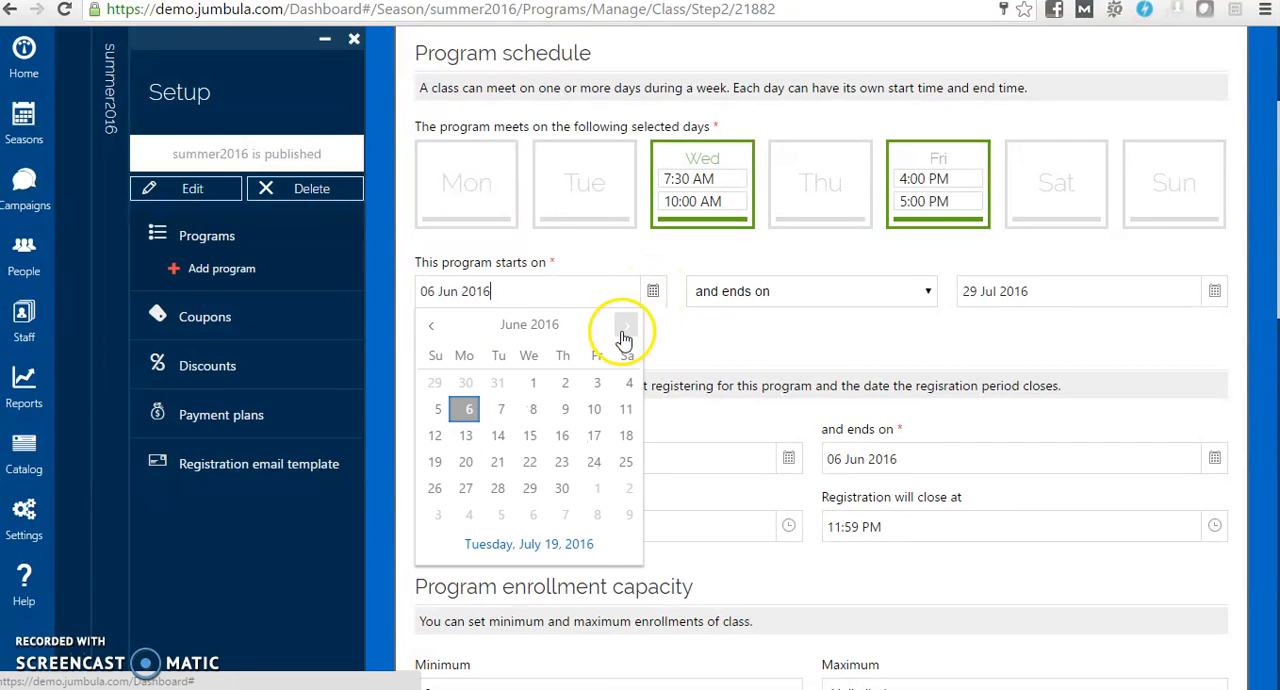
{"action": "left_click", "coordinate": [625, 328]}
{"action": "left_click", "coordinate": [625, 330]}
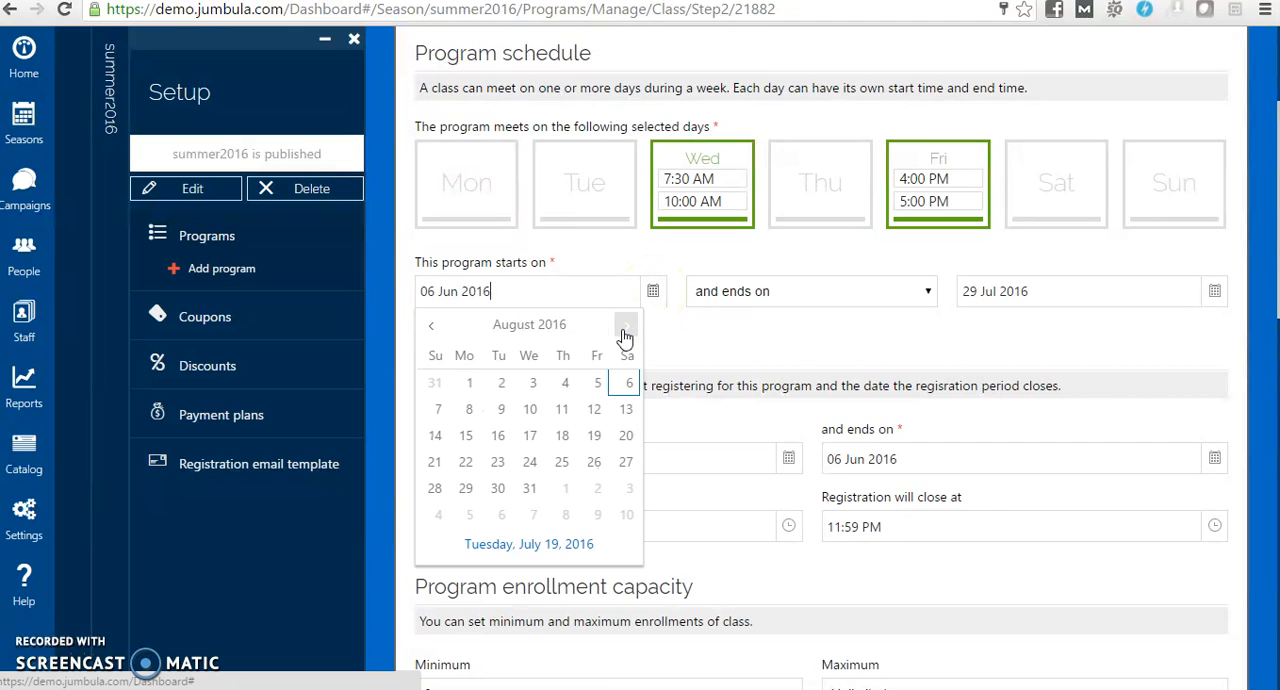
{"action": "left_click", "coordinate": [472, 383]}
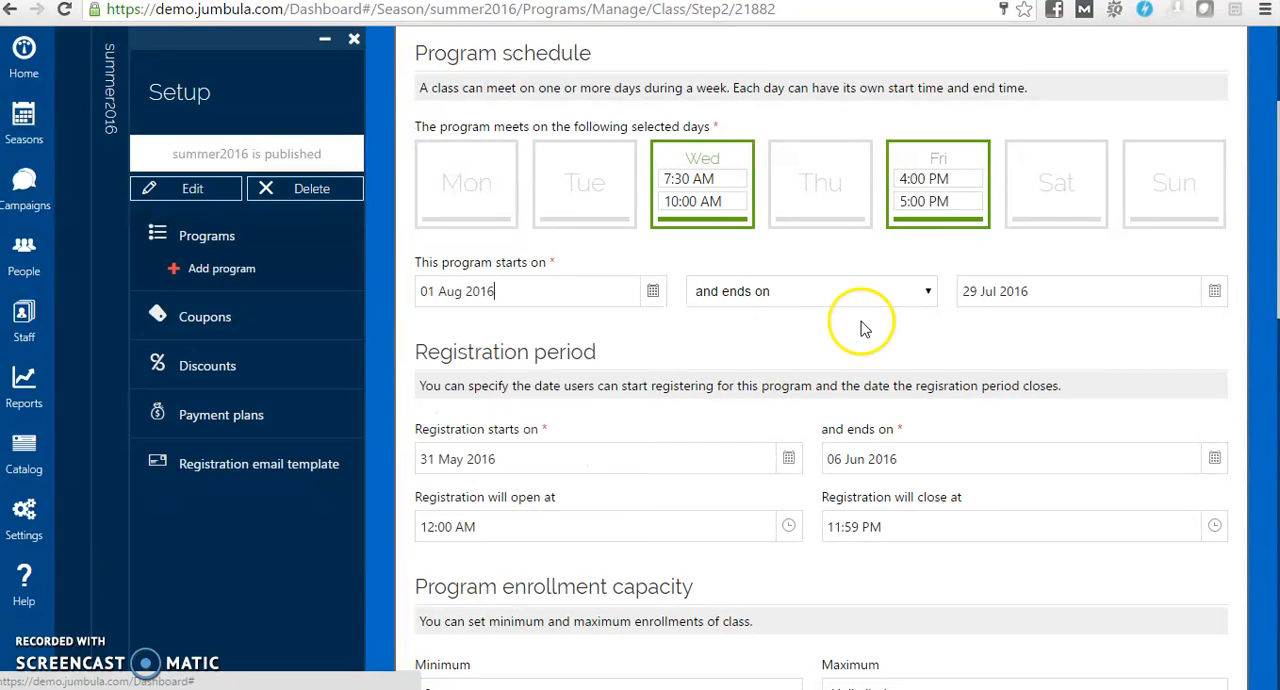
Set the program's end date to 30 Nov 2016
{"action": "left_click", "coordinate": [1214, 293]}
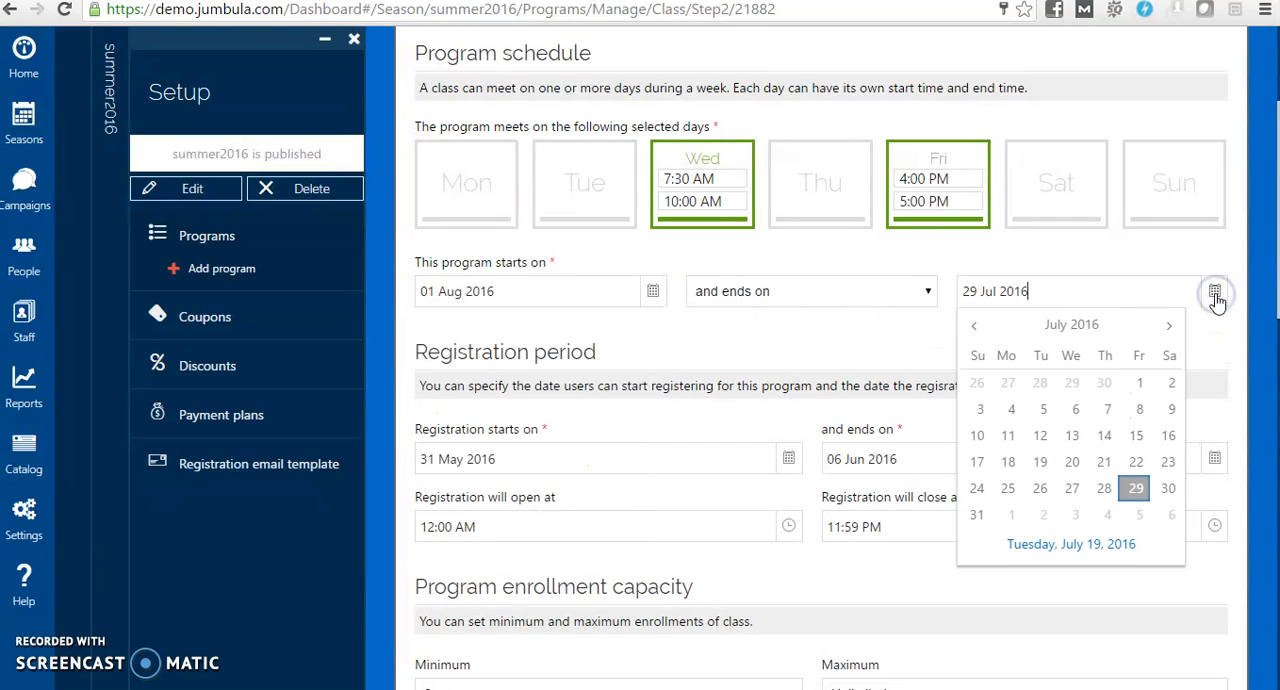
{"action": "left_click", "coordinate": [1174, 332]}
{"action": "left_click", "coordinate": [1174, 332]}
{"action": "left_click", "coordinate": [1174, 332]}
{"action": "left_click", "coordinate": [1174, 332]}
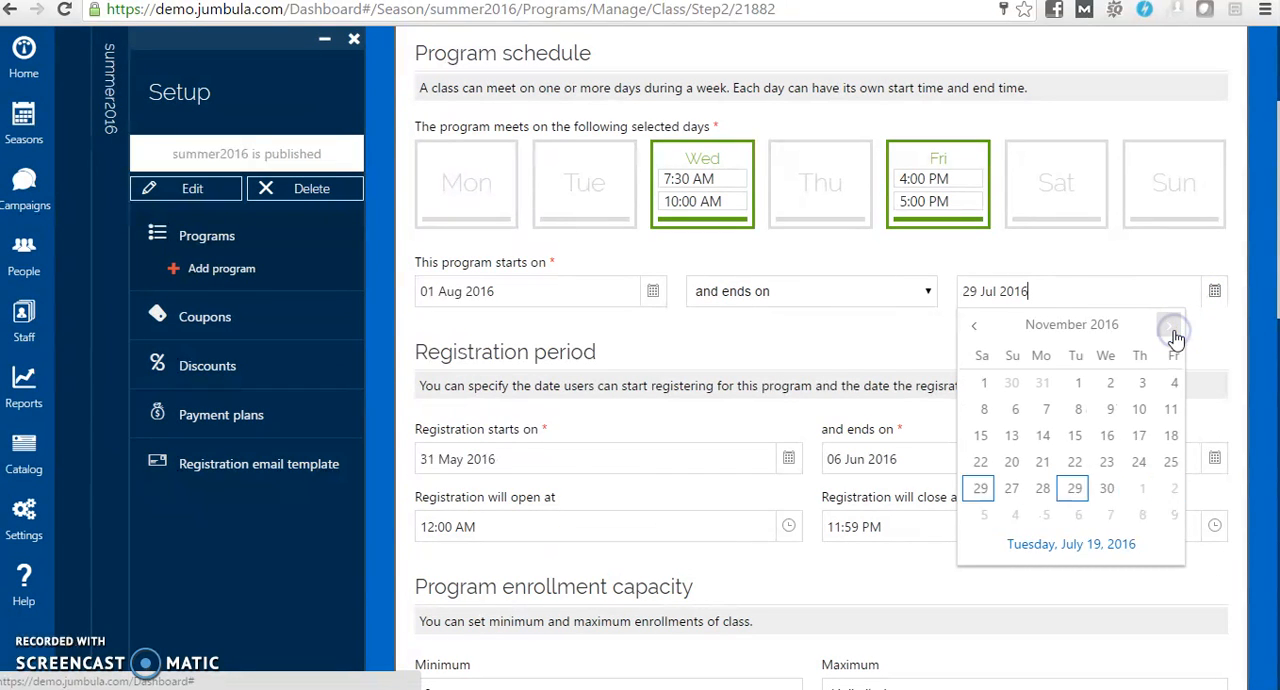
{"action": "left_click", "coordinate": [1079, 488]}
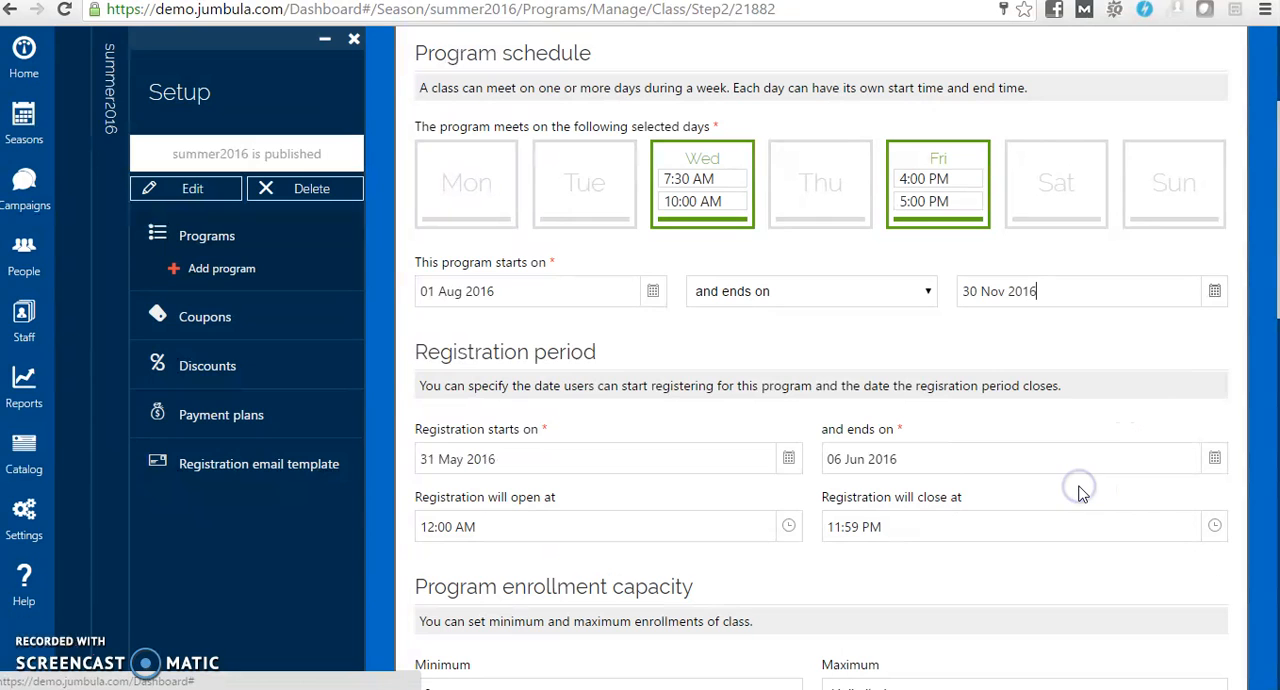
Set the registration period to start on 25 Jul 2016
{"action": "left_click_drag", "start_coordinate": [1276, 290], "coordinate": [1273, 371]}
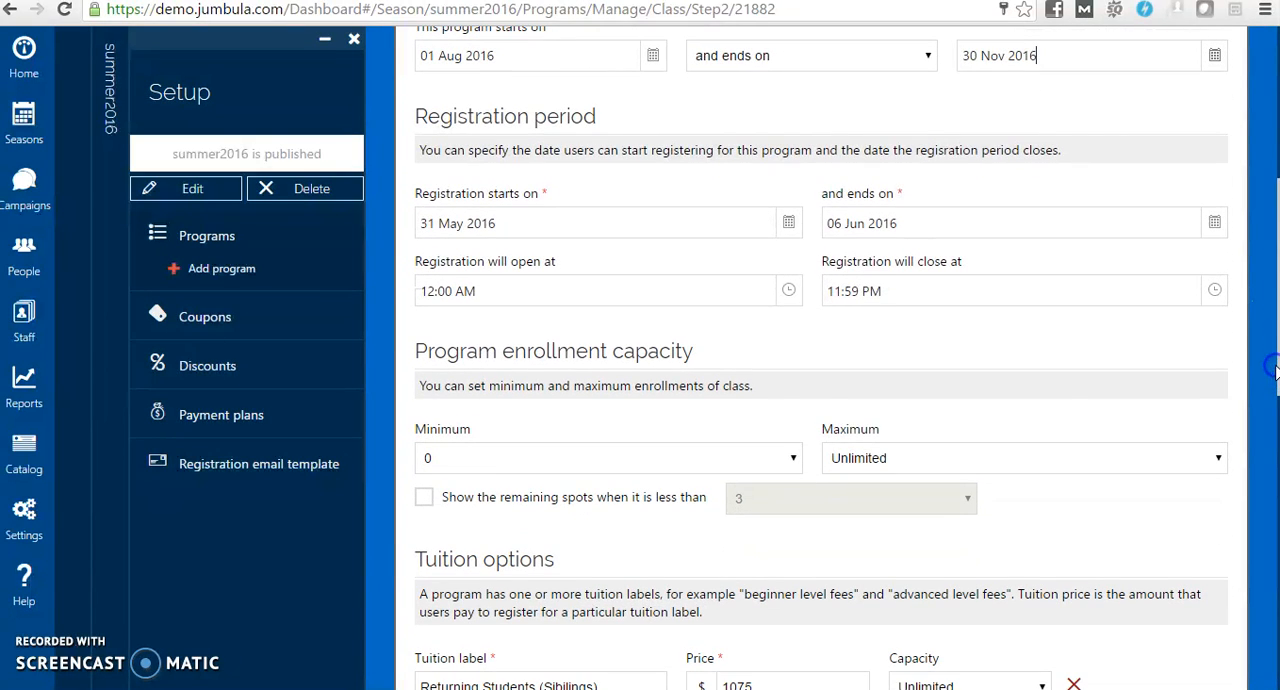
{"action": "left_click", "coordinate": [789, 224]}
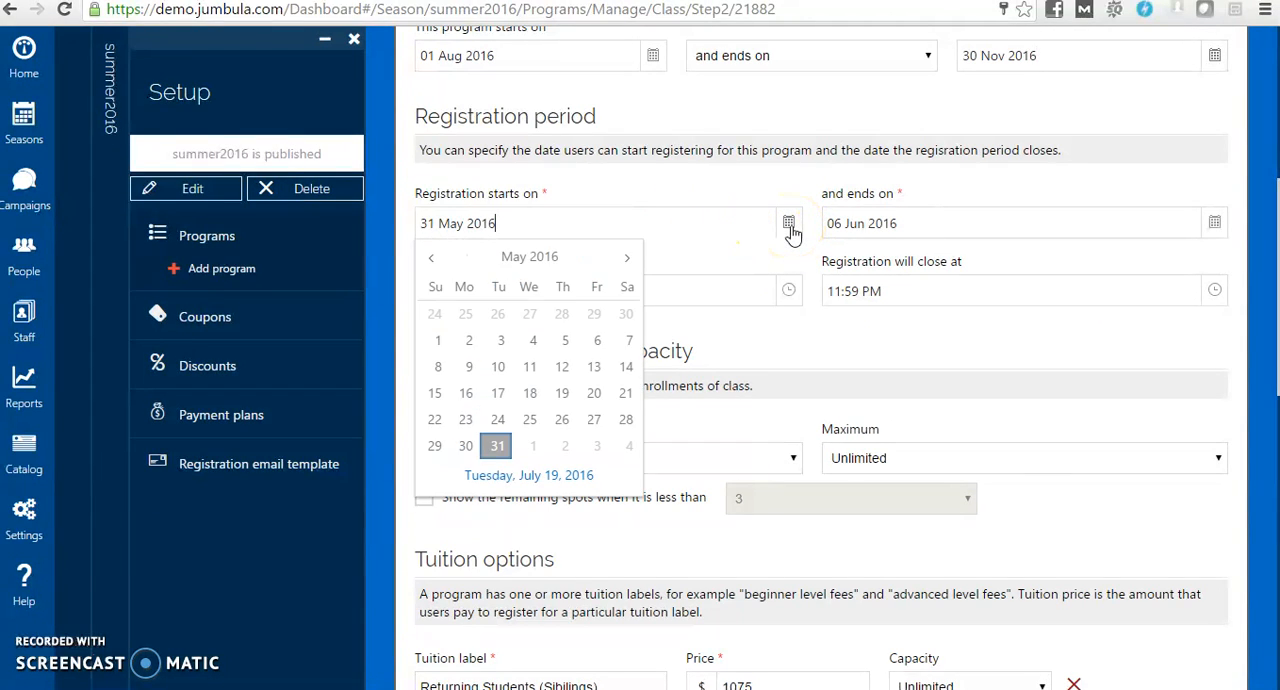
{"action": "left_click", "coordinate": [627, 258]}
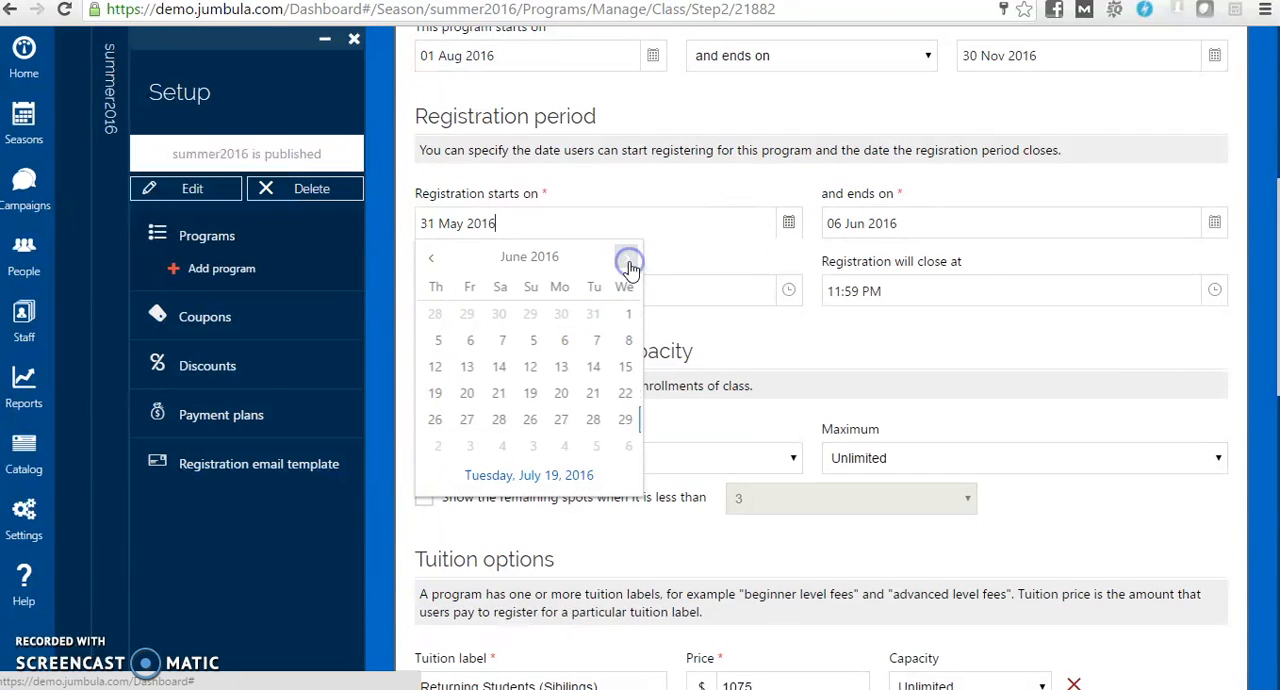
{"action": "left_click", "coordinate": [628, 262]}
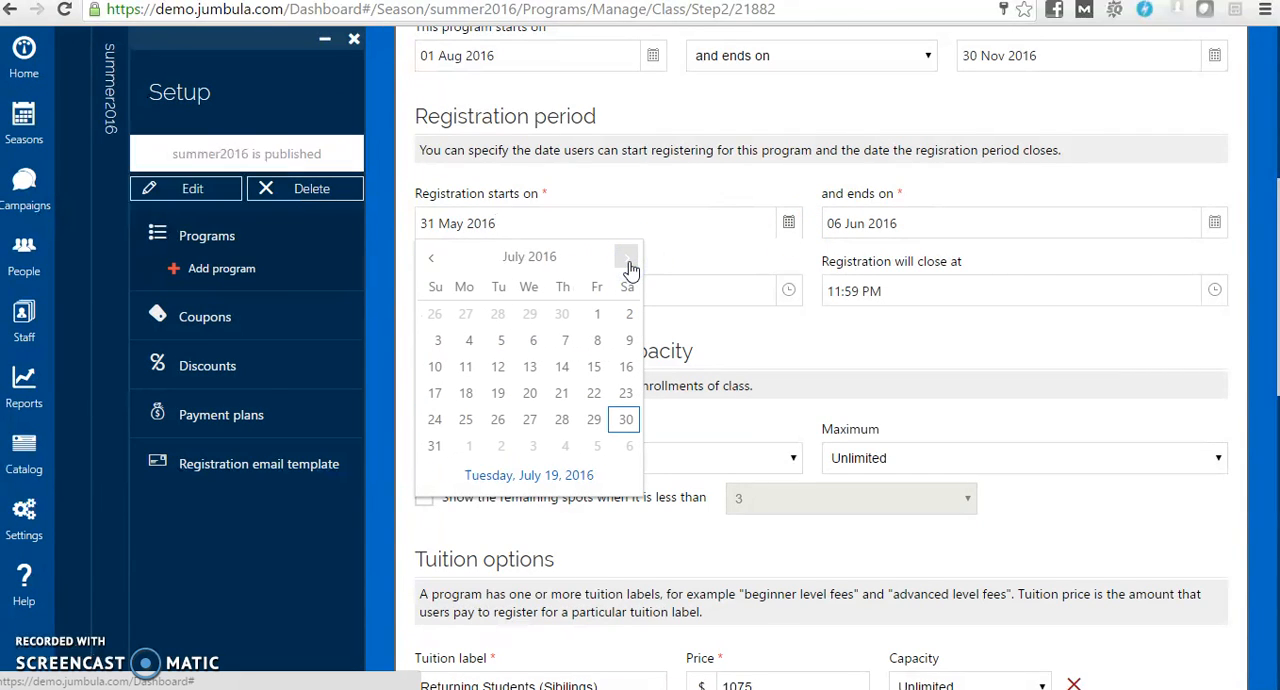
{"action": "left_click", "coordinate": [465, 420]}
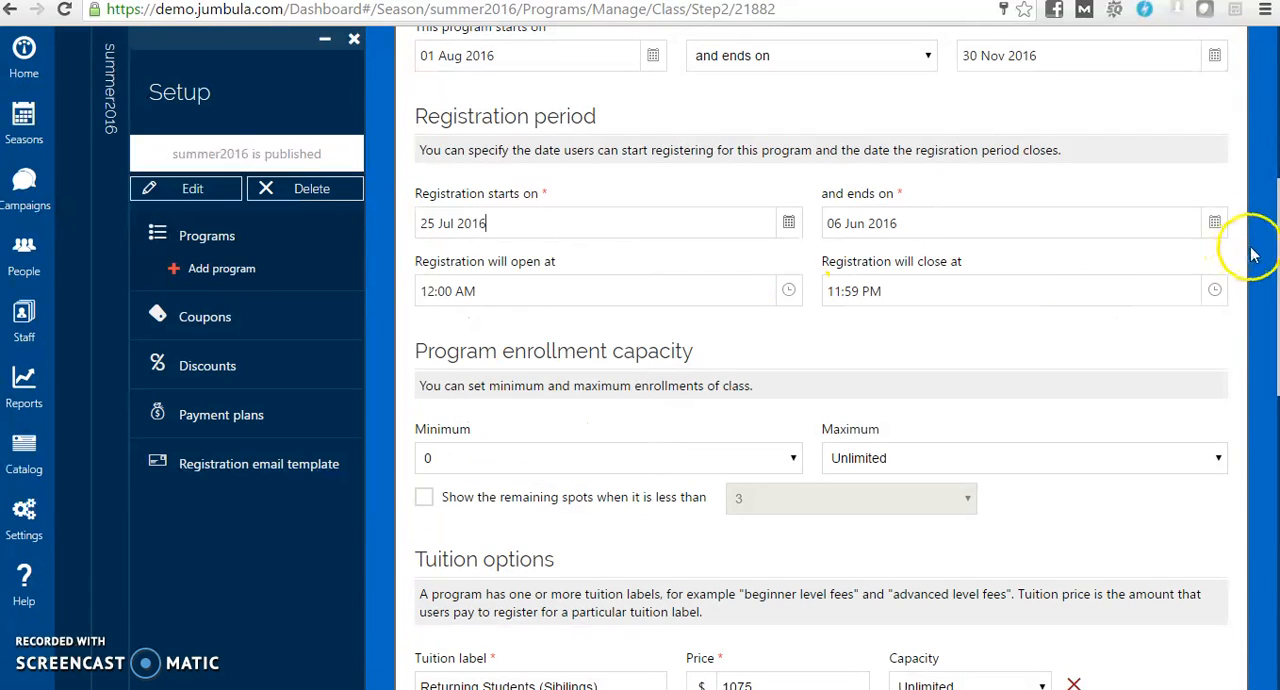
Set the registration period to end on 15 Nov 2016
{"action": "left_click", "coordinate": [1215, 224]}
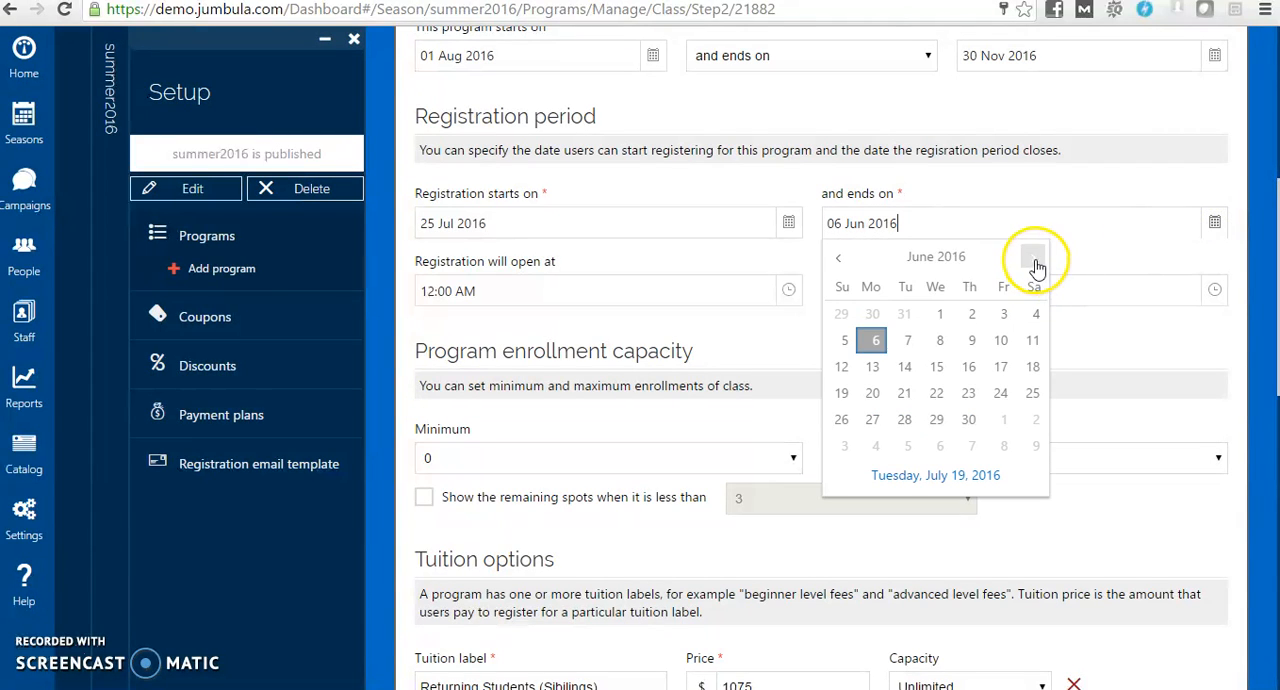
{"action": "left_click", "coordinate": [1035, 258]}
{"action": "left_click", "coordinate": [1035, 258]}
{"action": "left_click", "coordinate": [1035, 258]}
{"action": "left_click", "coordinate": [1035, 258]}
{"action": "left_click", "coordinate": [1035, 258]}
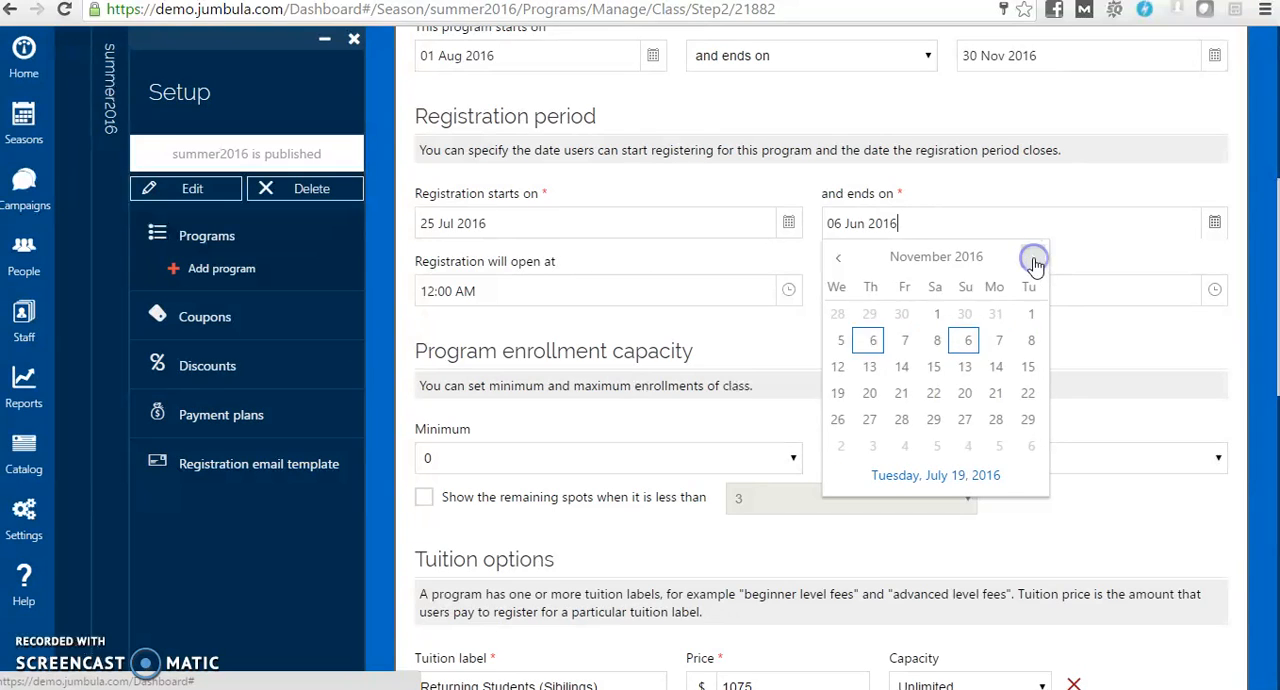
{"action": "left_click", "coordinate": [909, 369]}
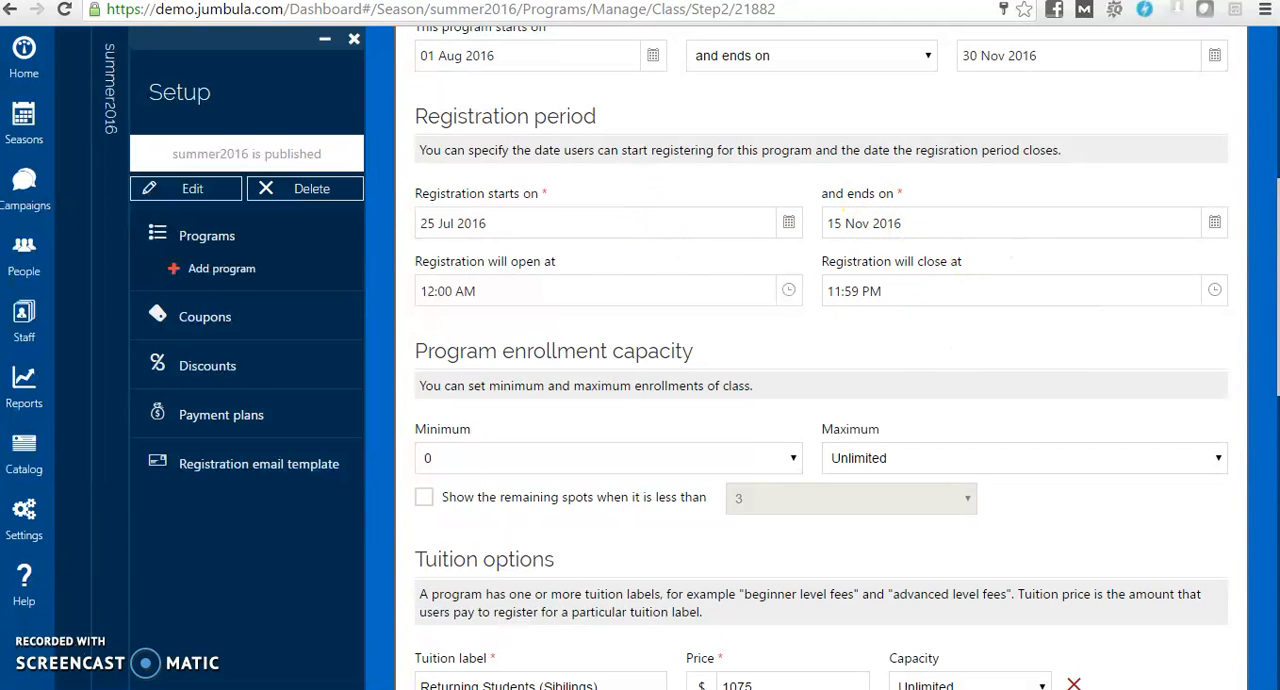
Set the program's enrollment capacity to a minimum of 5 and a maximum of 20
{"action": "scroll", "coordinate": [820, 360], "scroll_direction": "down", "scroll_amount": 3}
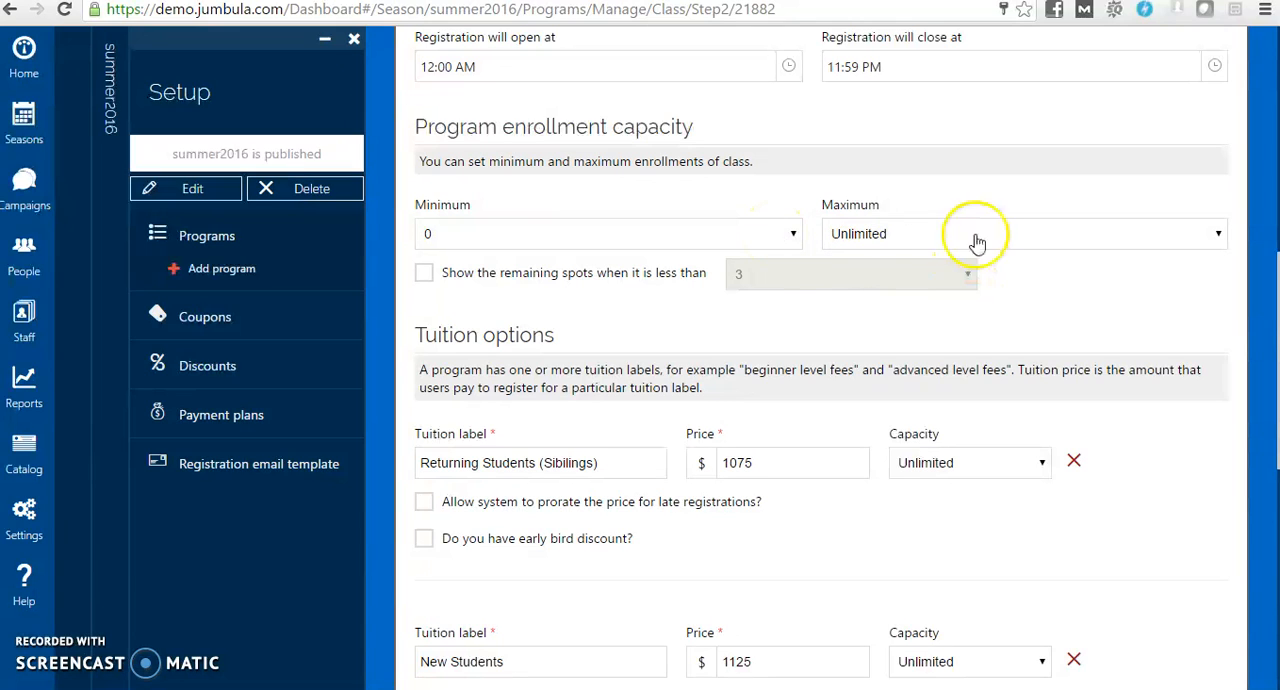
{"action": "left_click", "coordinate": [793, 234]}
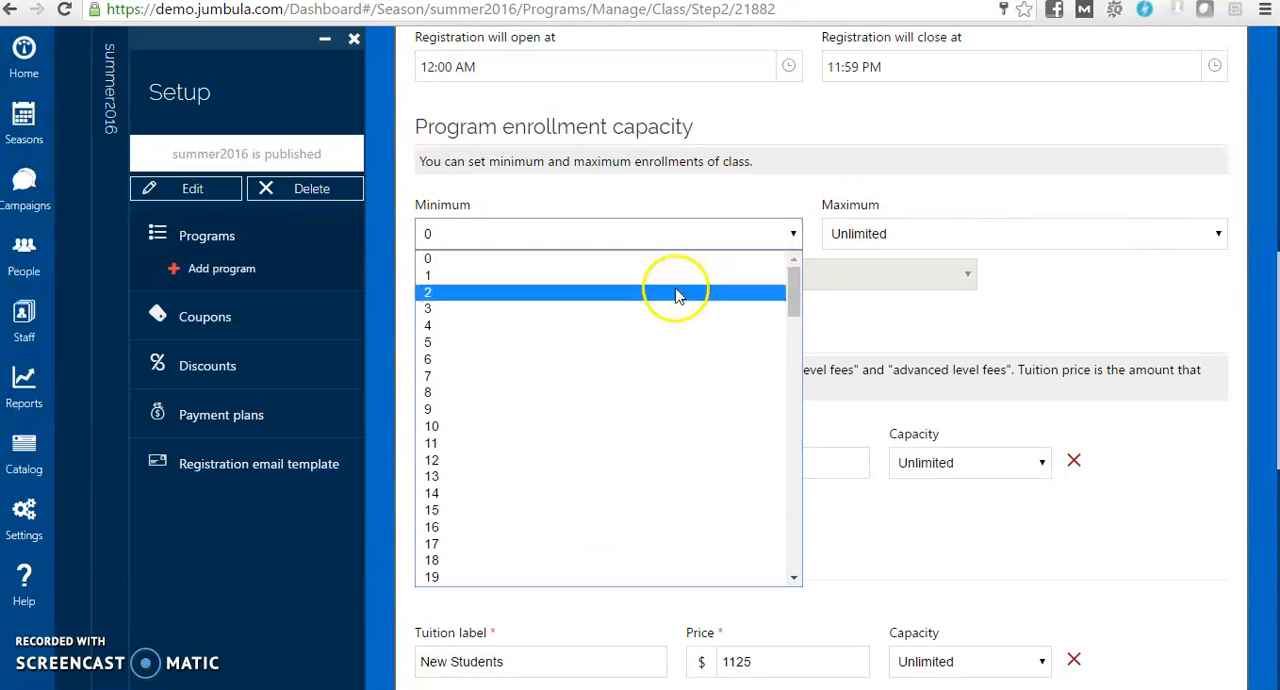
{"action": "left_click", "coordinate": [651, 345]}
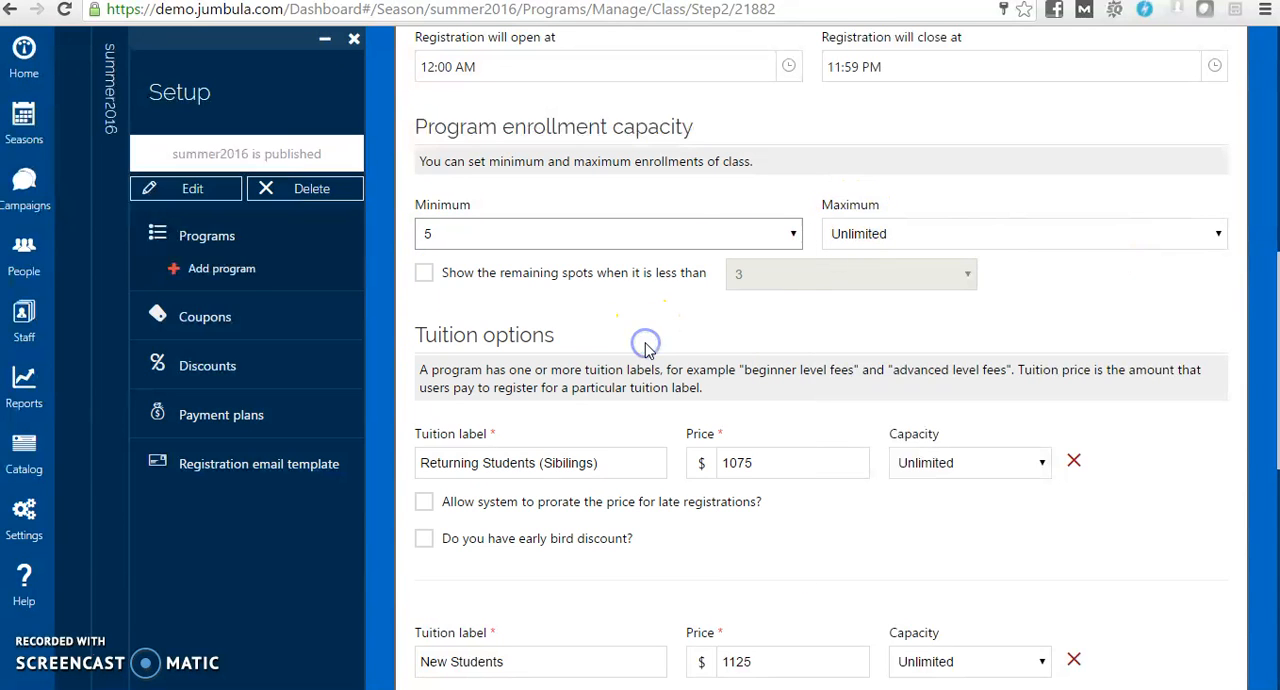
{"action": "left_click", "coordinate": [1218, 238]}
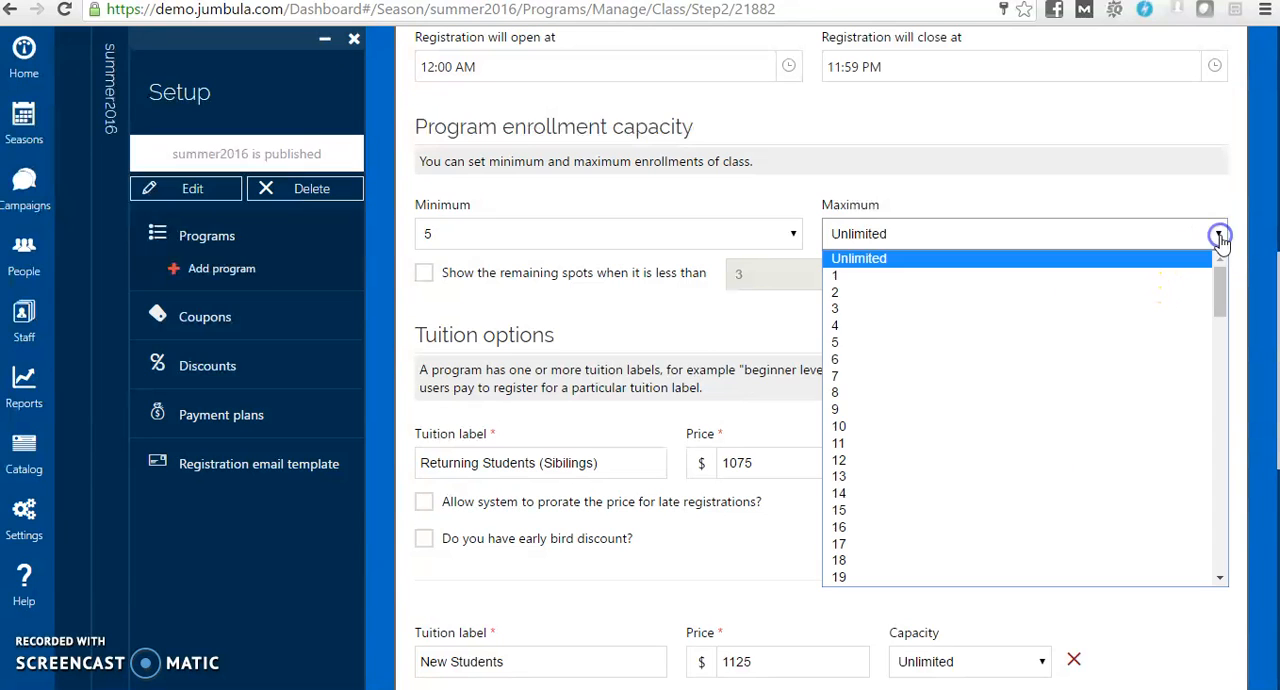
{"action": "left_click", "coordinate": [1219, 577]}
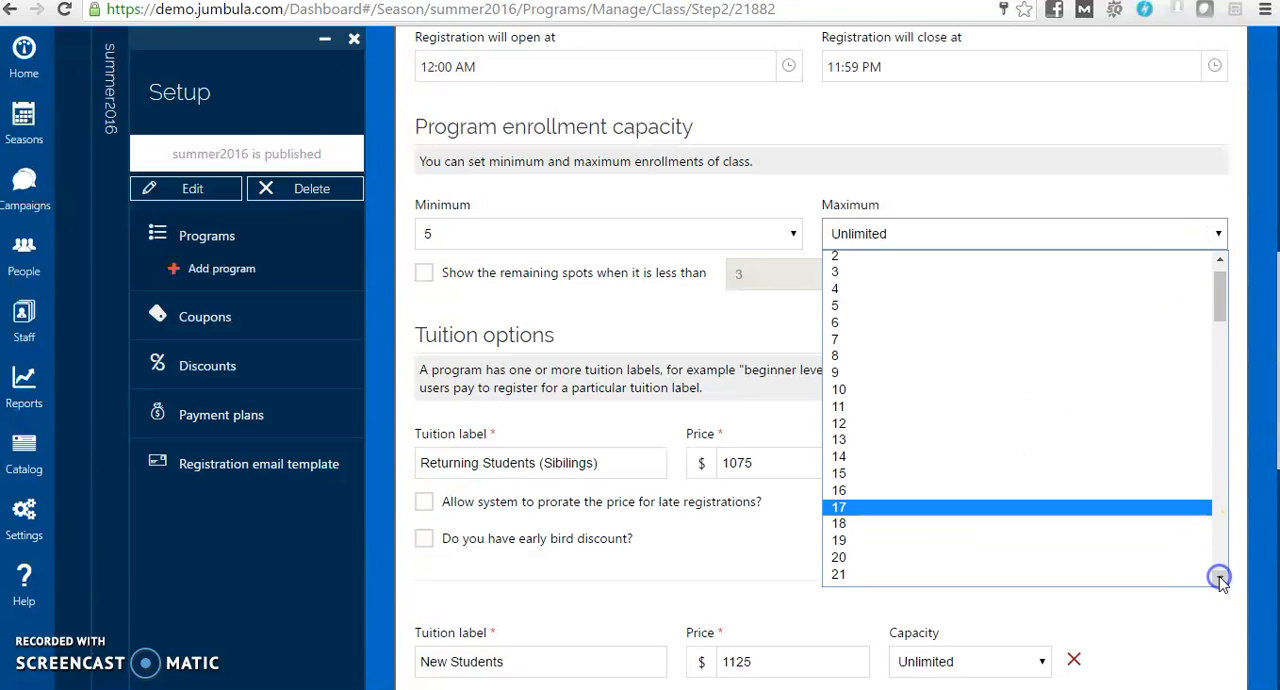
{"action": "left_click", "coordinate": [898, 556]}
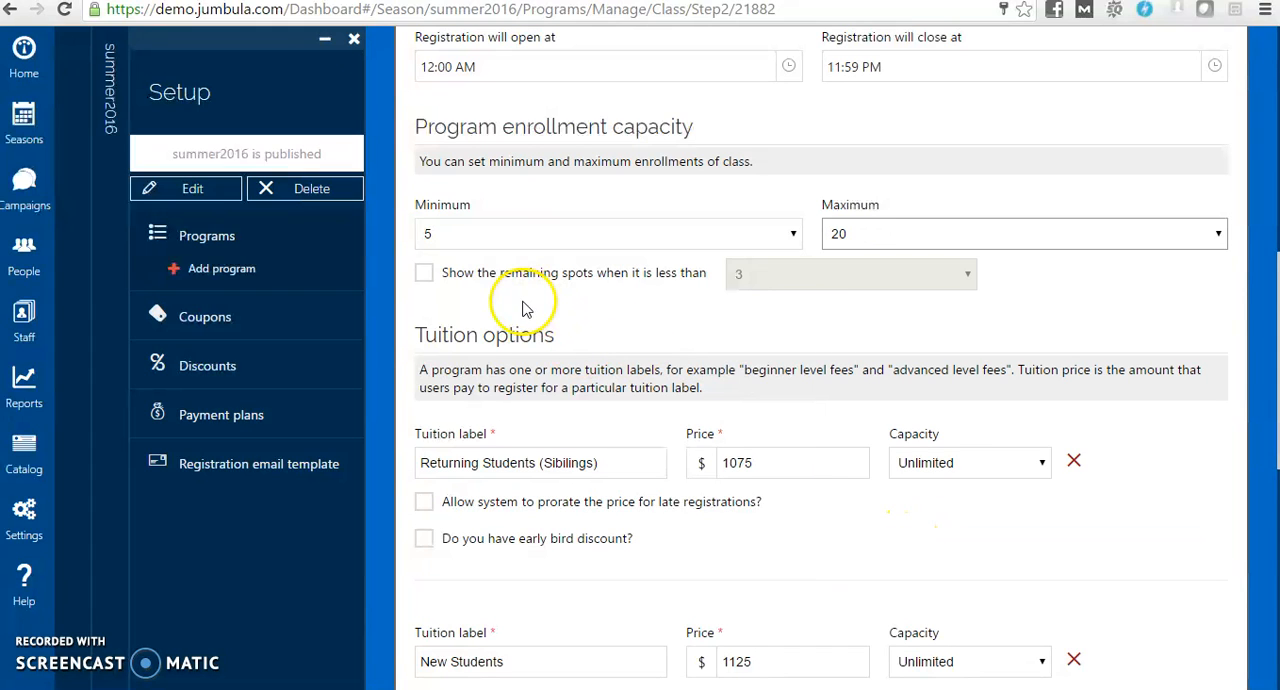
Enable showing the remaining spots when there are fewer than 5
{"action": "left_click", "coordinate": [424, 280]}
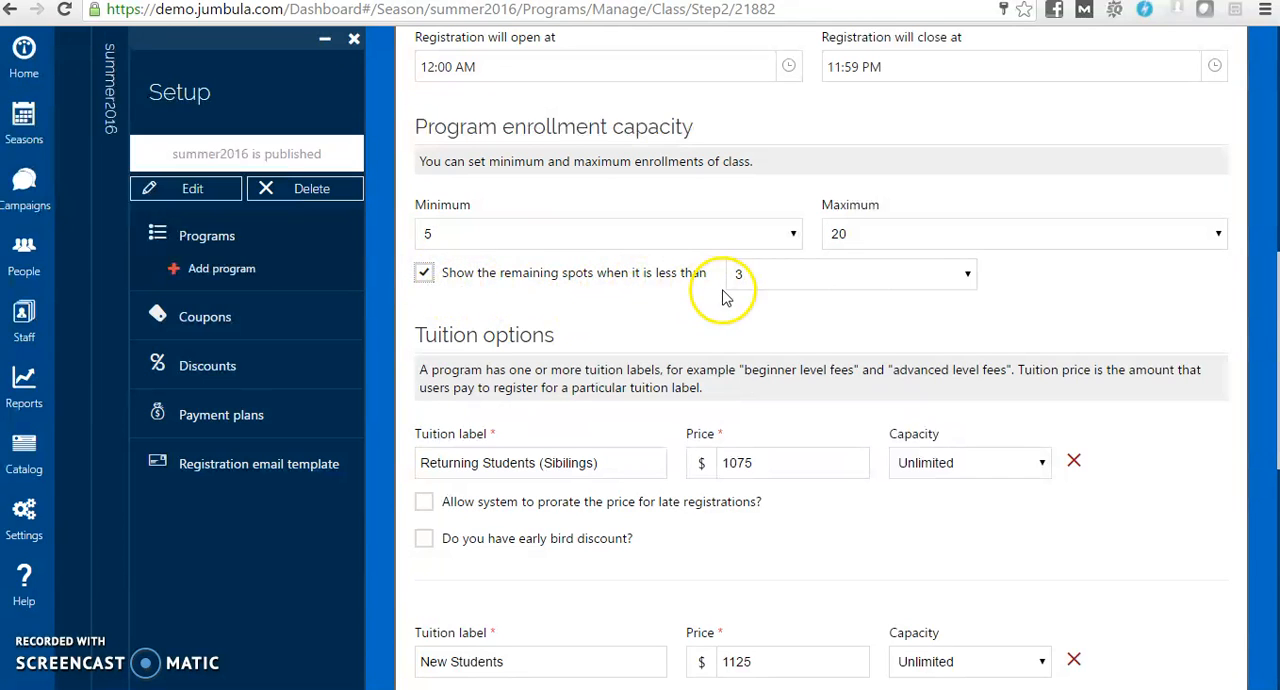
{"action": "left_click", "coordinate": [967, 278]}
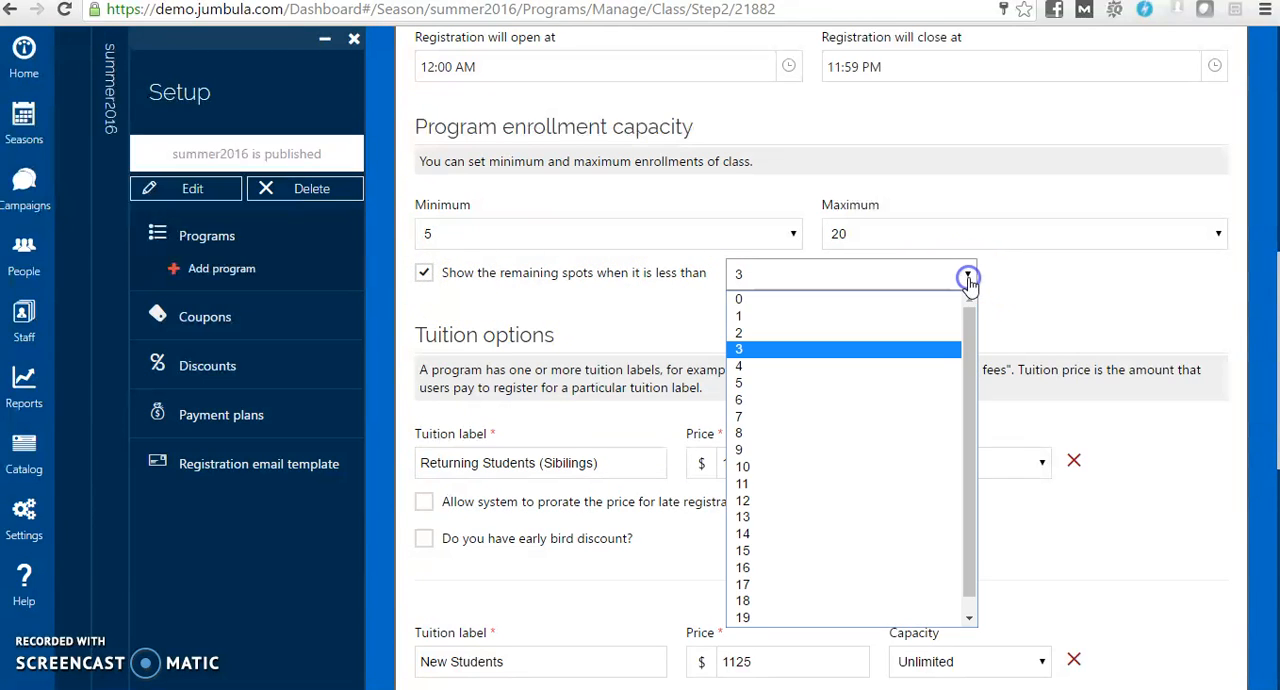
{"action": "left_click", "coordinate": [856, 382]}
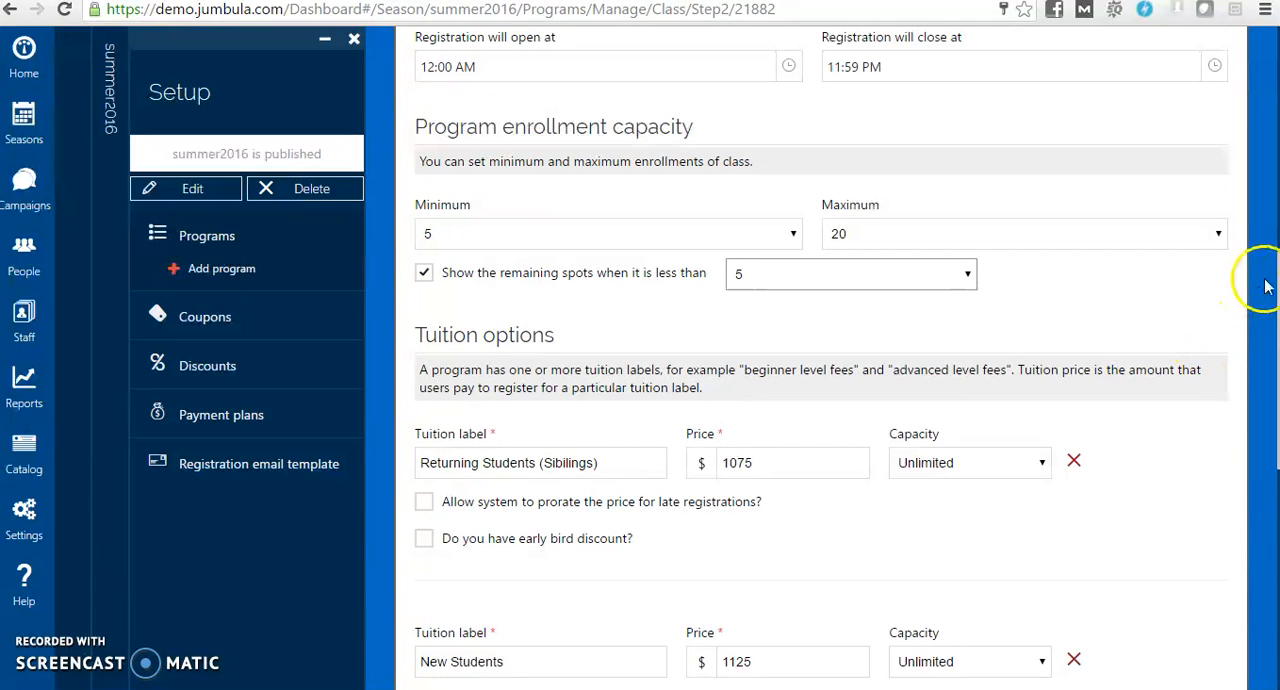
Delete the New Students tuition option and confirm the deletion
{"action": "left_click_drag", "start_coordinate": [1278, 280], "coordinate": [1276, 351]}
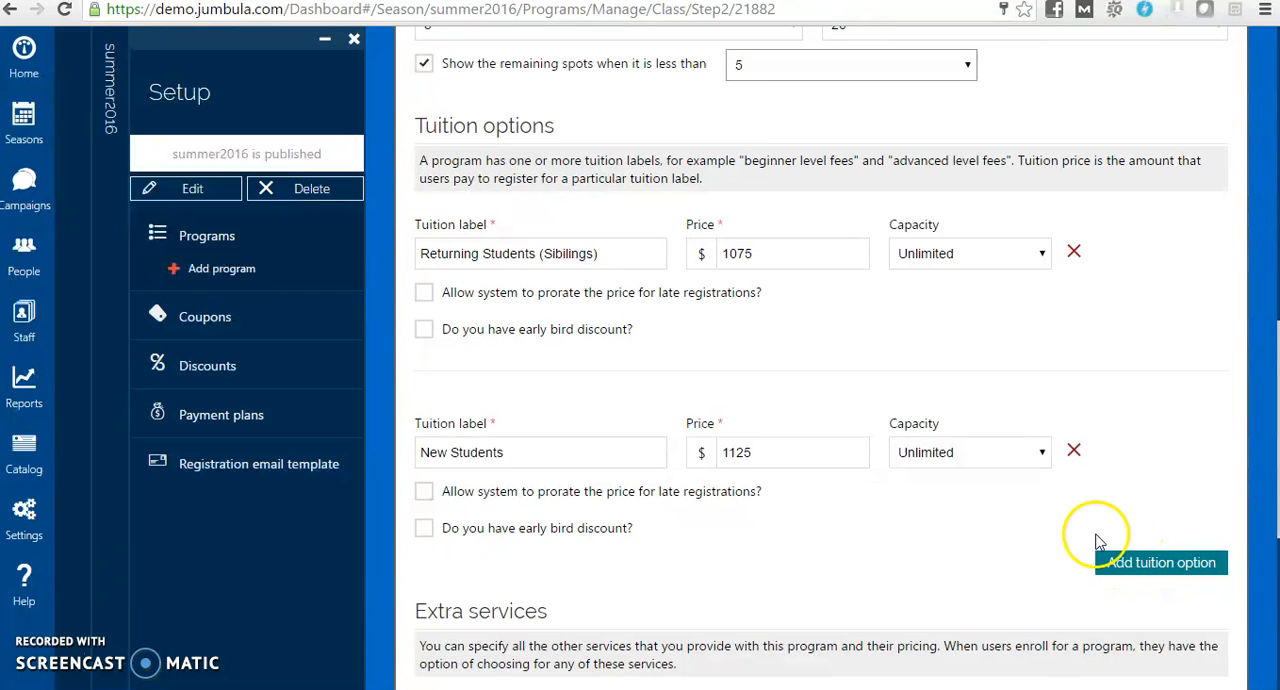
{"action": "left_click", "coordinate": [1074, 450]}
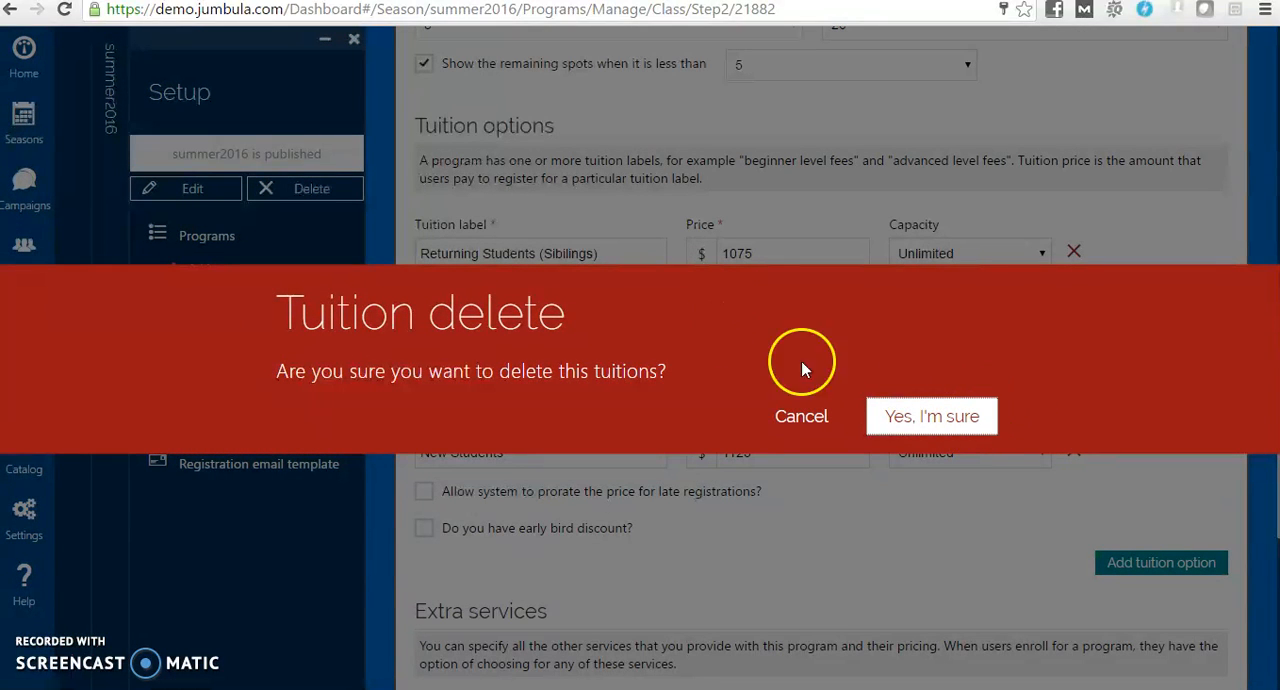
{"action": "left_click", "coordinate": [935, 418]}
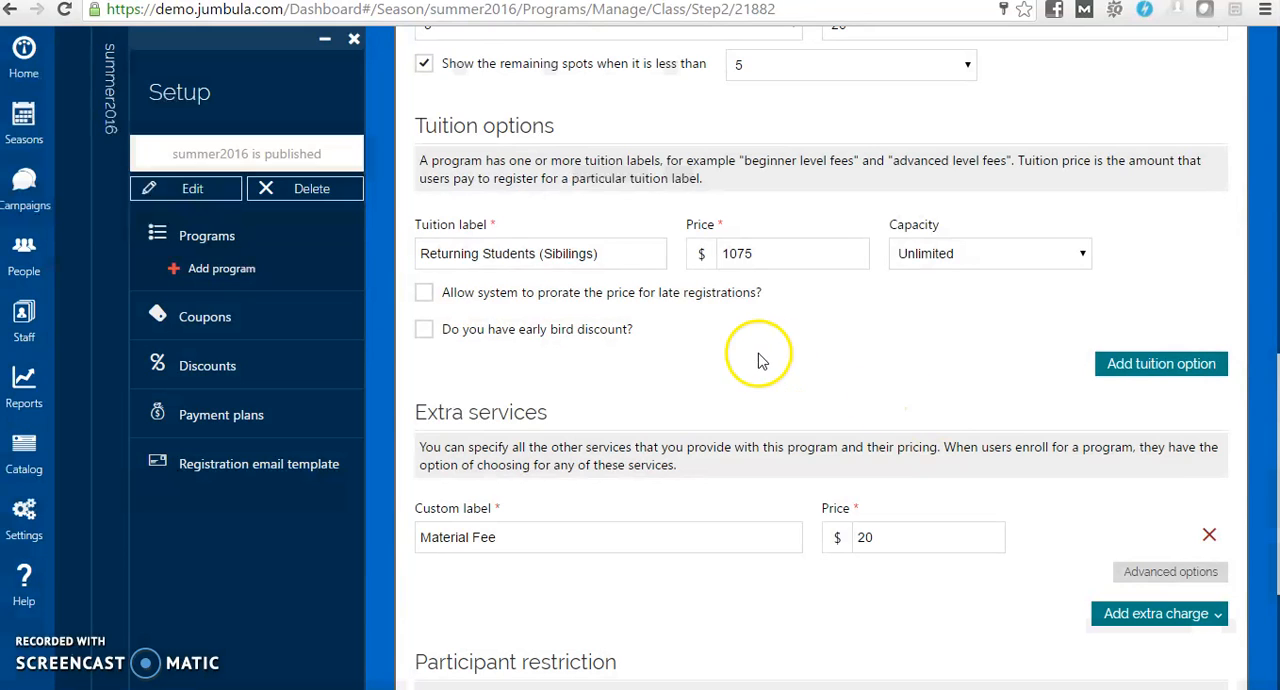
Rename the remaining tuition option as "Test tuition 1" and set its price to $1000, keeping its capacity Unlimited
{"action": "left_click_drag", "start_coordinate": [607, 253], "coordinate": [394, 250]}
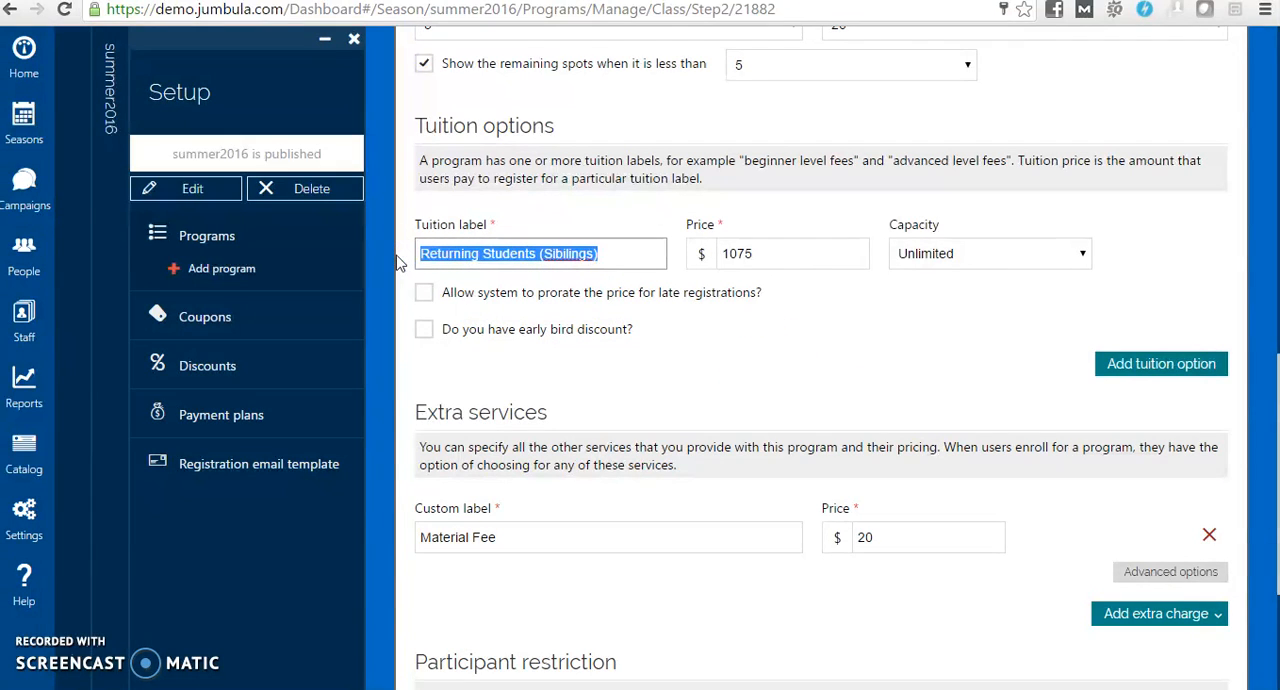
{"action": "type", "text": "Test t"}
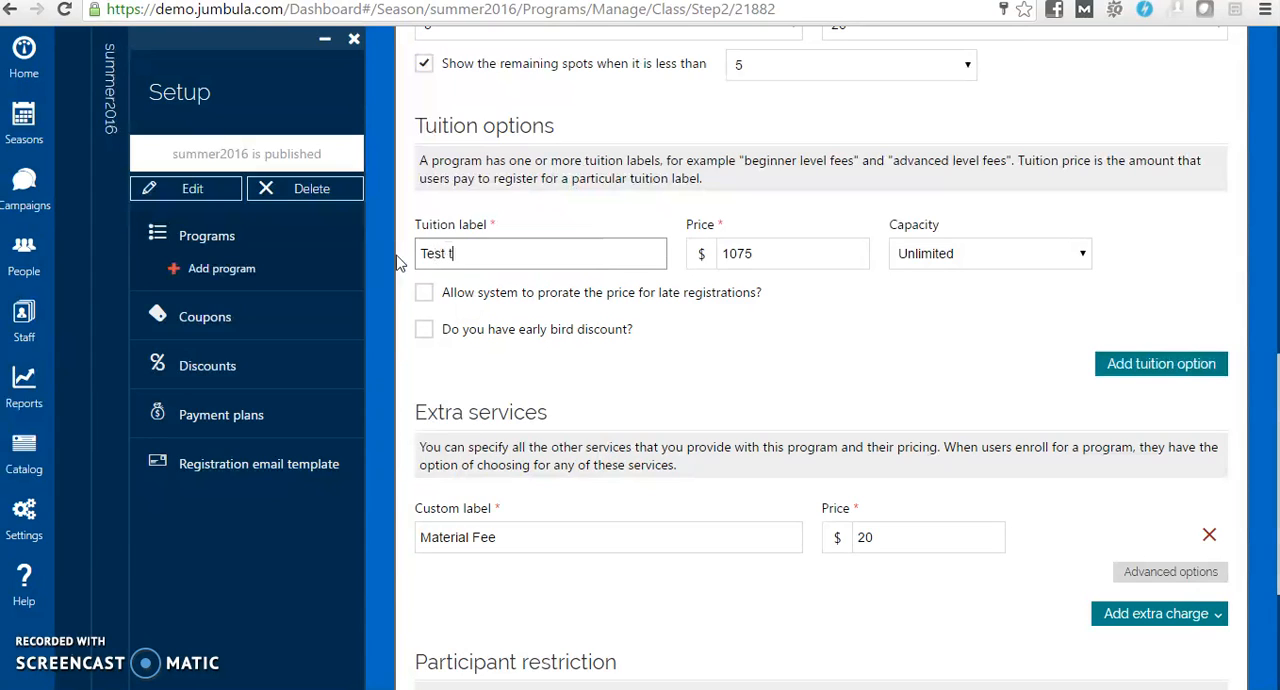
{"action": "type", "text": "uition 1"}
{"action": "left_click", "coordinate": [768, 253]}
{"action": "left_click_drag", "start_coordinate": [768, 253], "coordinate": [700, 253]}
{"action": "type", "text": "1000"}
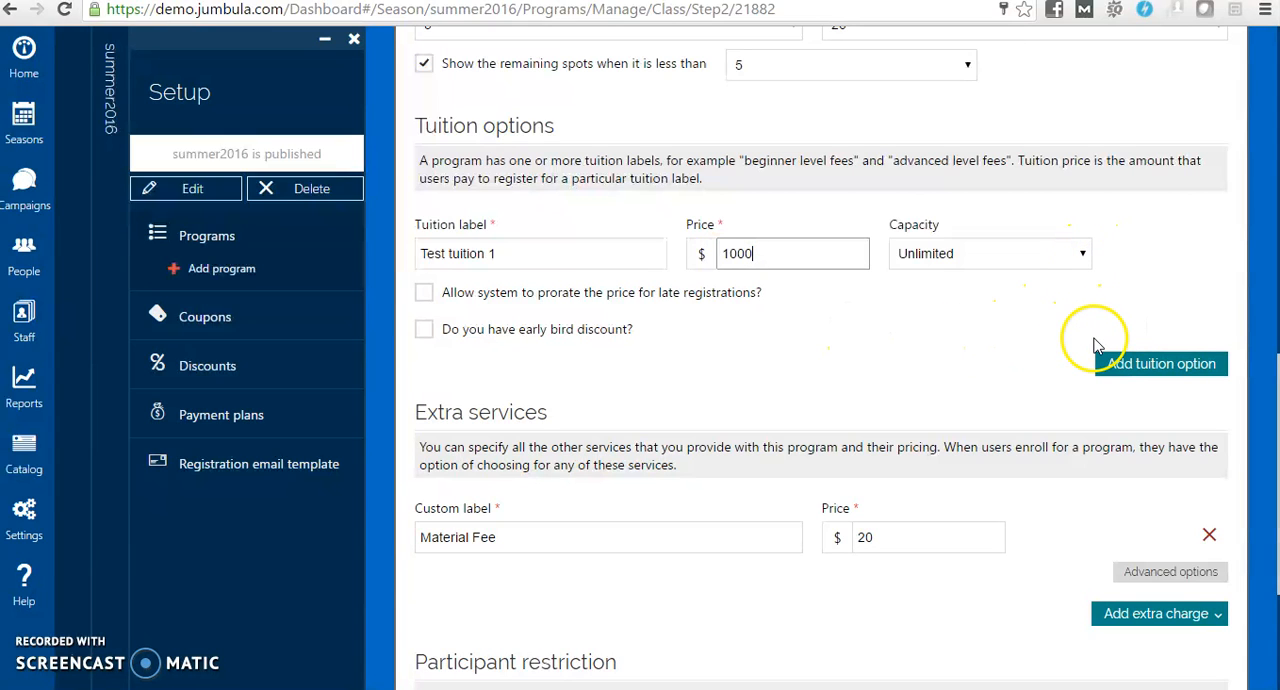
{"action": "left_click", "coordinate": [997, 264]}
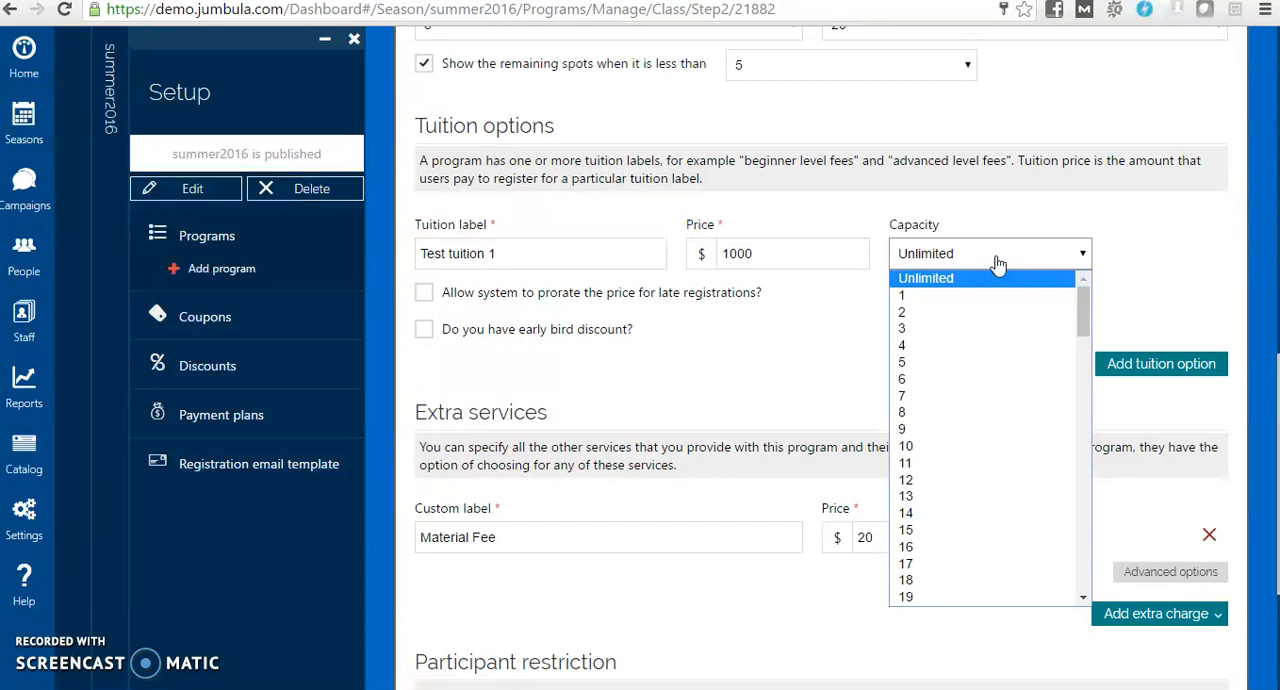
{"action": "left_click", "coordinate": [697, 398]}
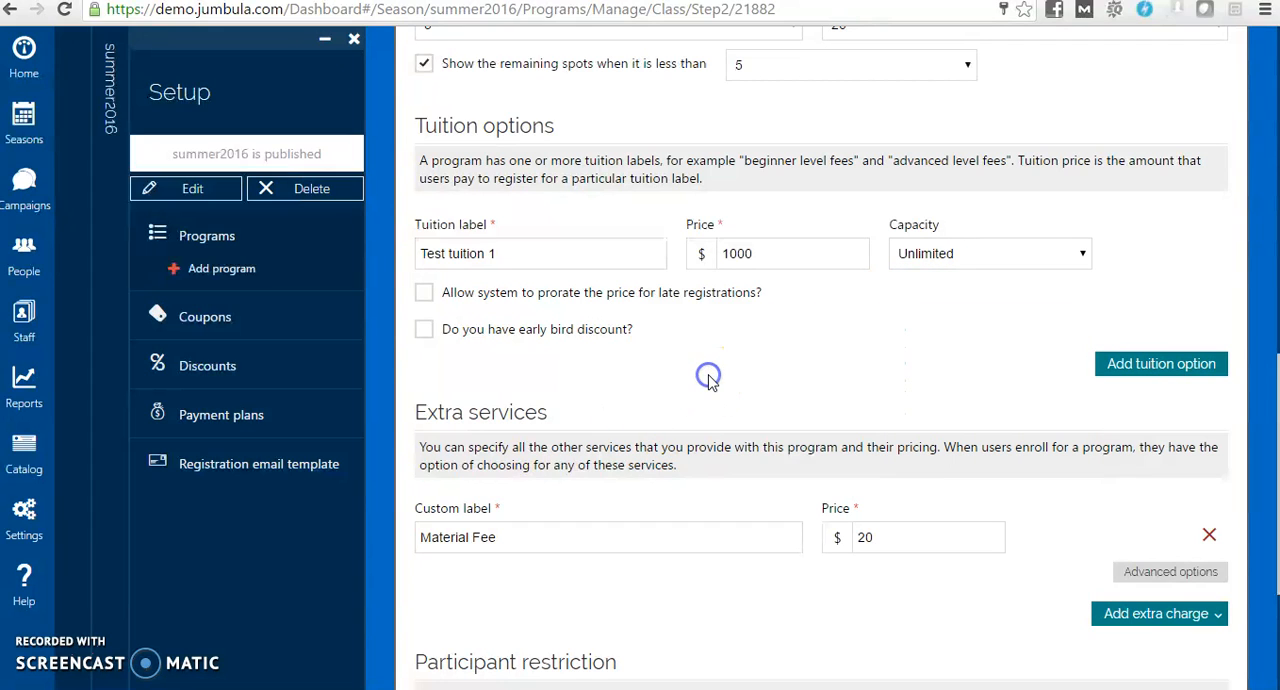
Enable an early bird discount for Test tuition 1 that expires on 20 Oct 2016 with a price of $900
{"action": "left_click", "coordinate": [428, 338]}
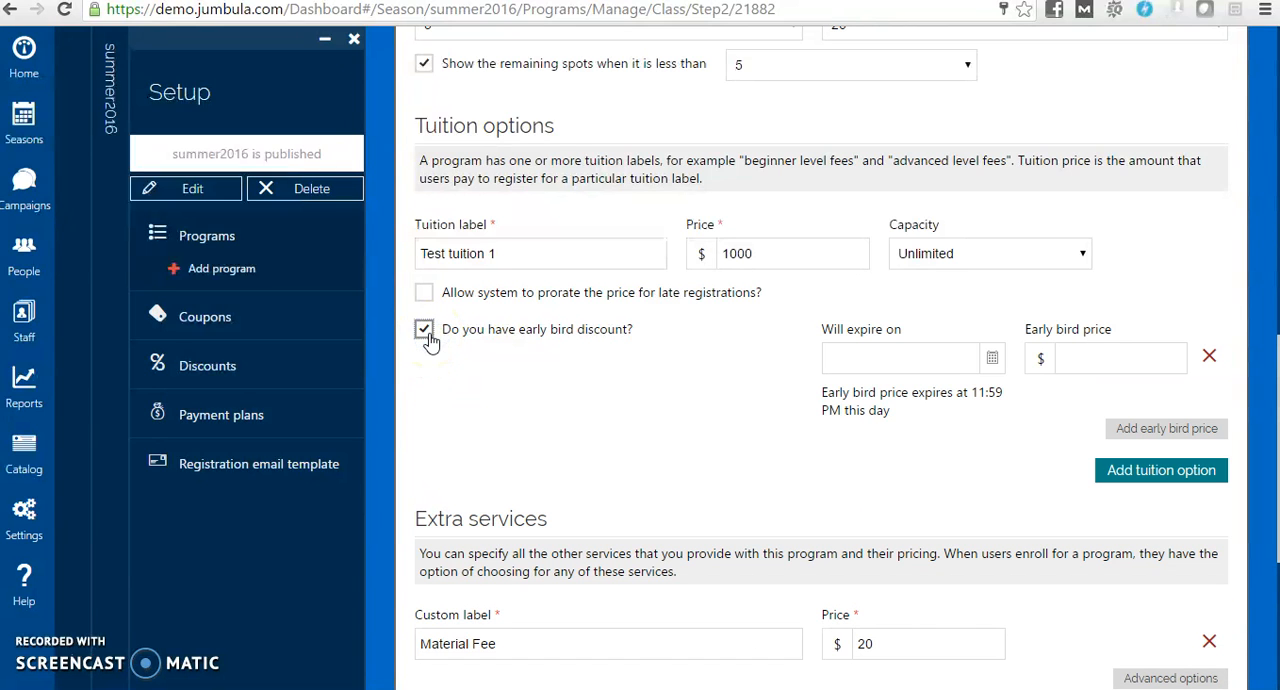
{"action": "left_click", "coordinate": [992, 358]}
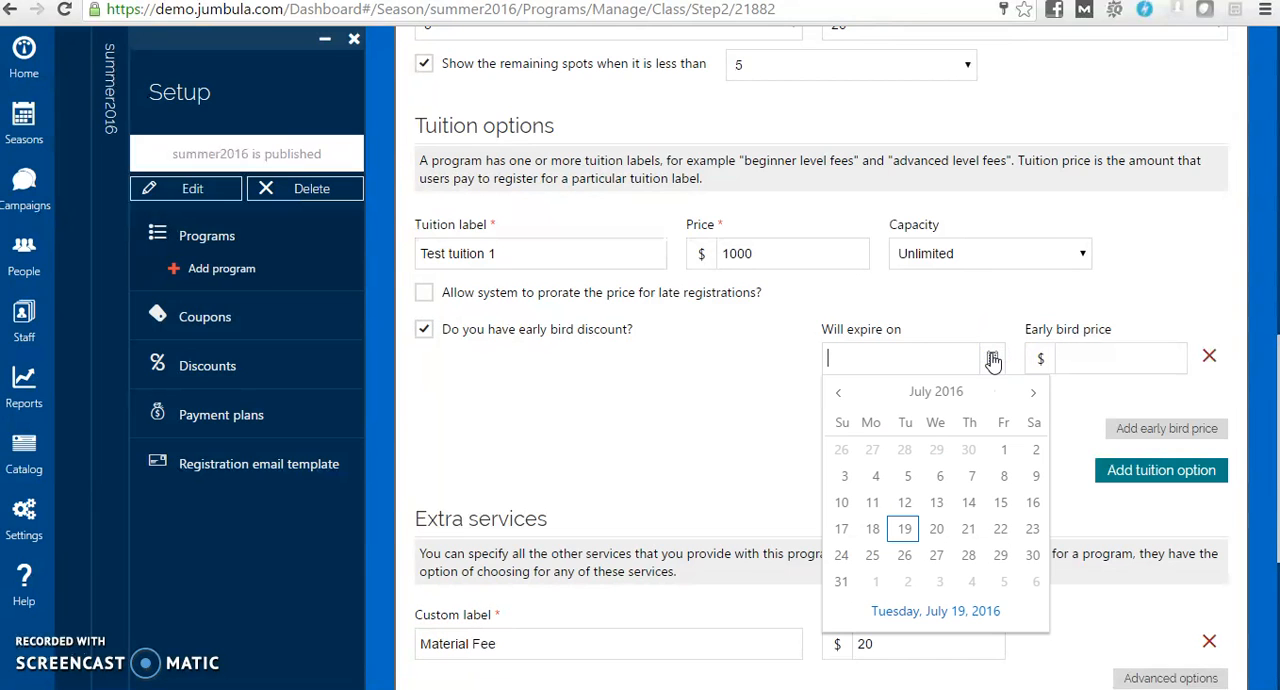
{"action": "left_click", "coordinate": [1036, 395]}
{"action": "left_click", "coordinate": [1036, 395]}
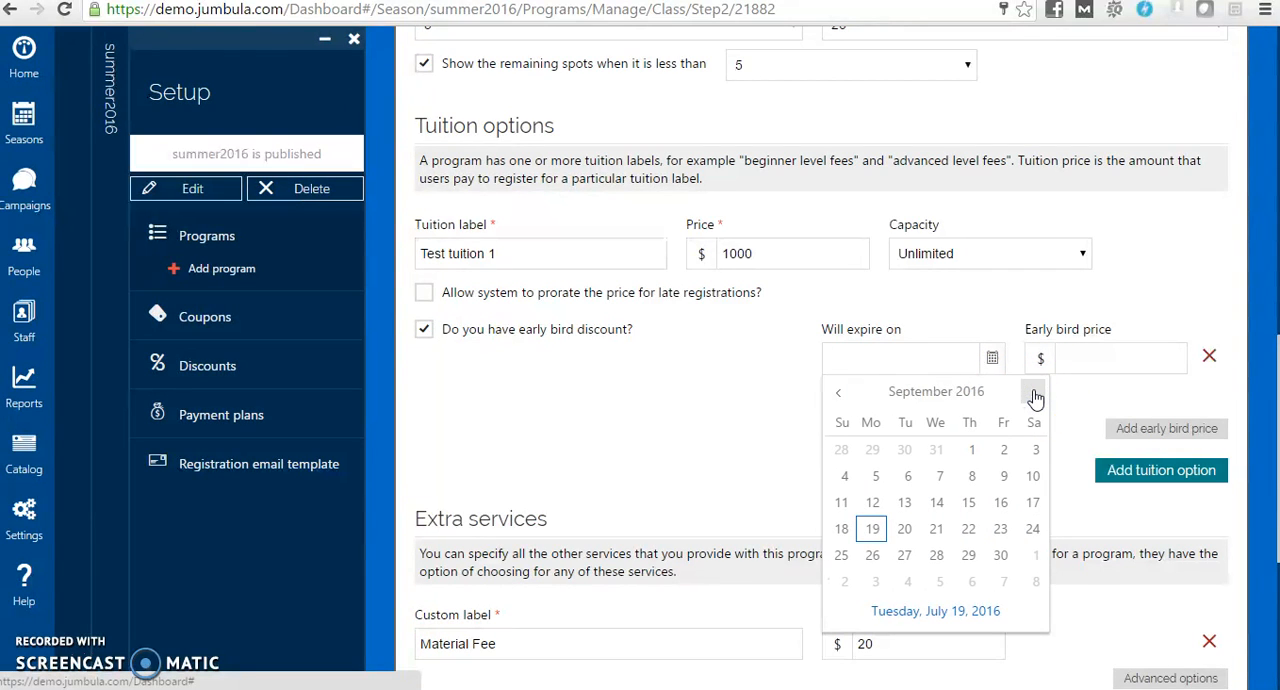
{"action": "left_click", "coordinate": [1036, 395]}
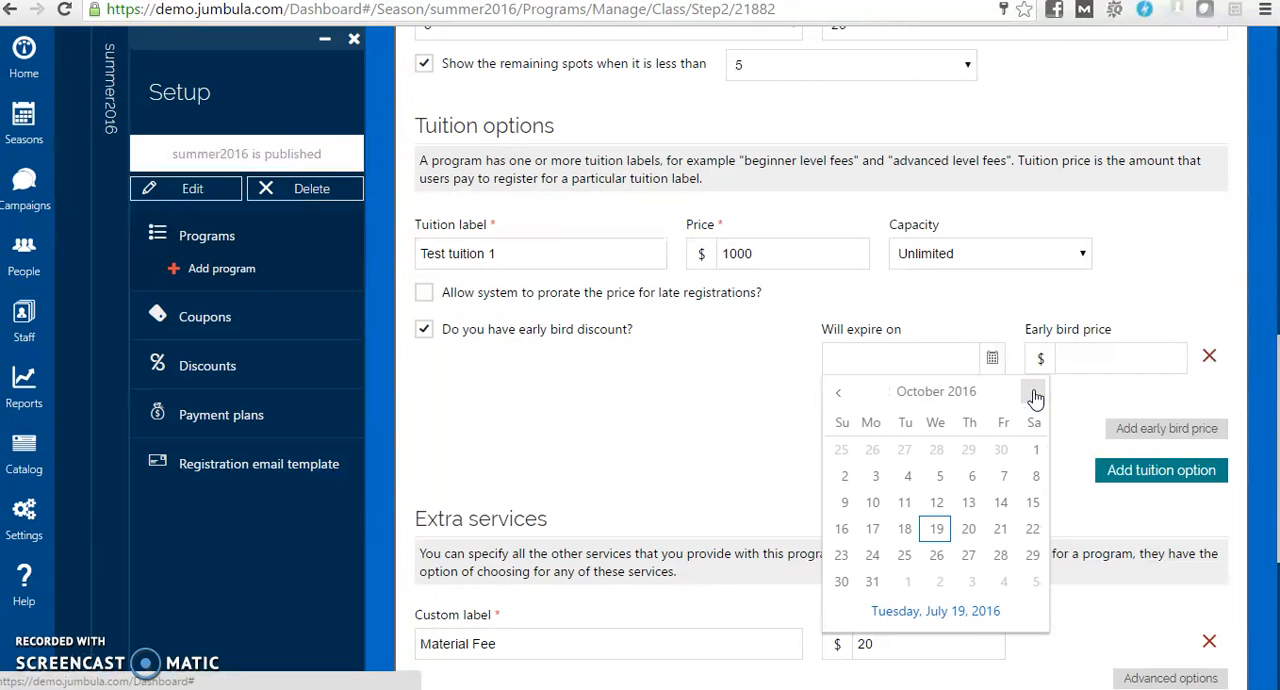
{"action": "left_click", "coordinate": [975, 533]}
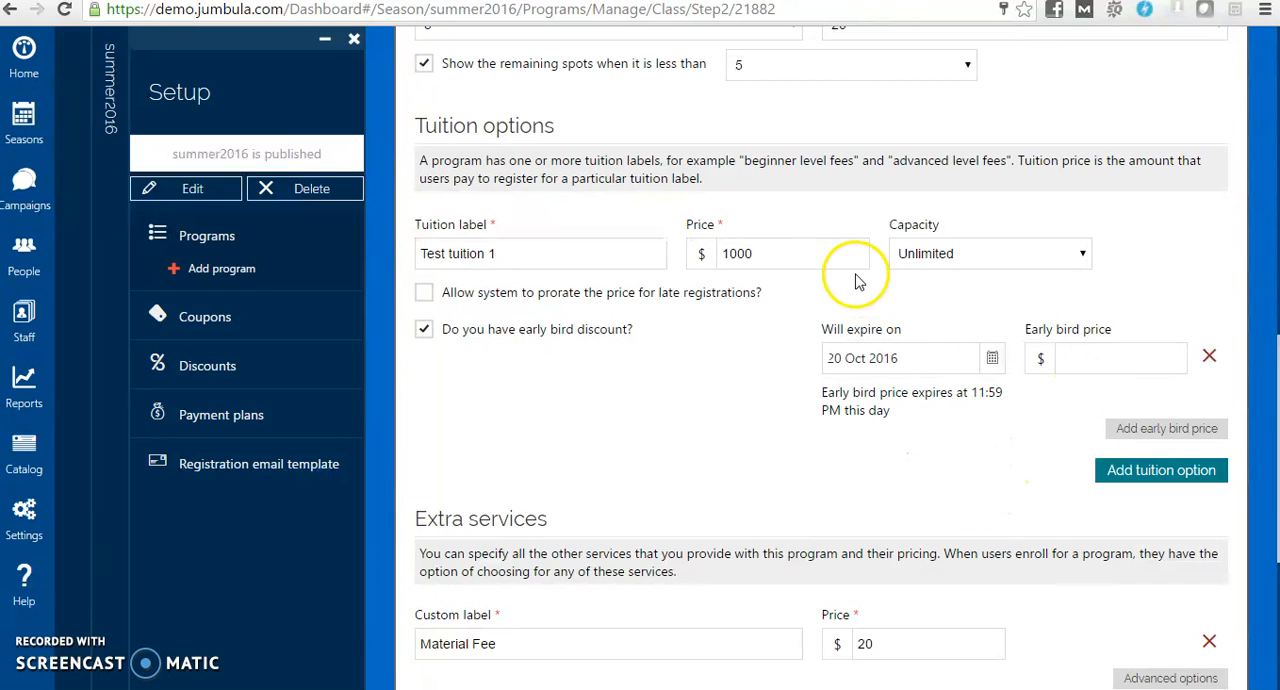
{"action": "left_click", "coordinate": [1088, 360]}
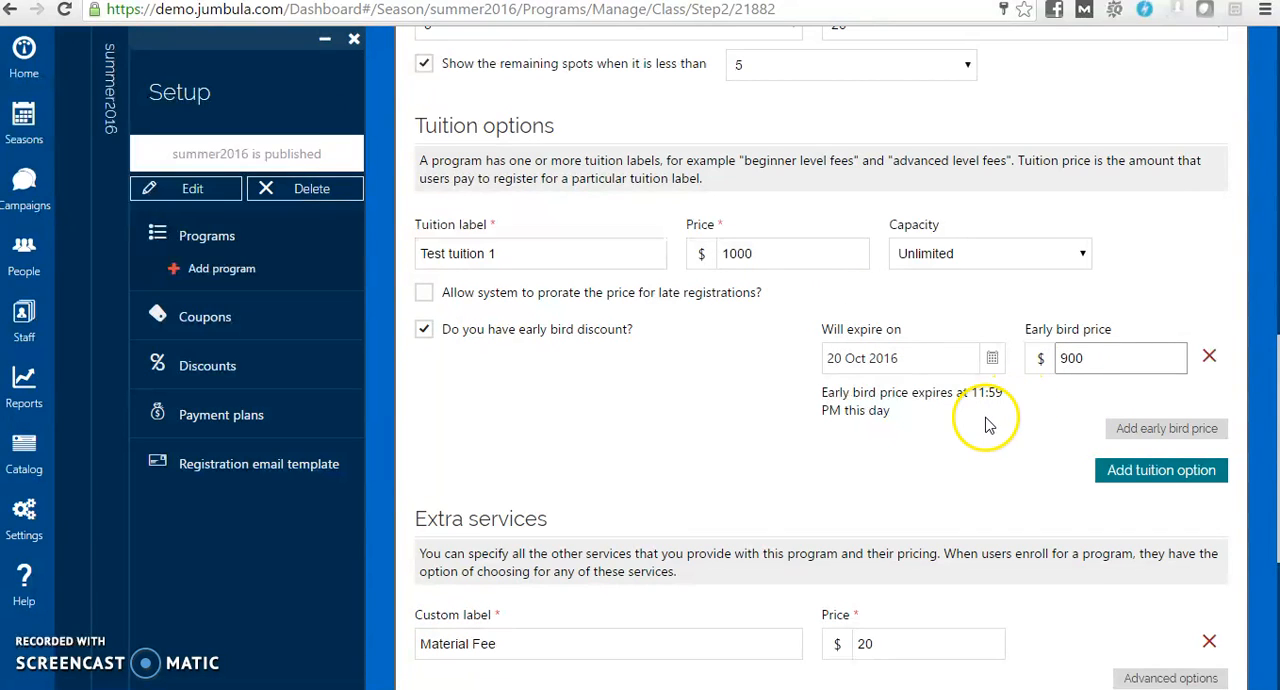
{"action": "left_click", "coordinate": [490, 398]}
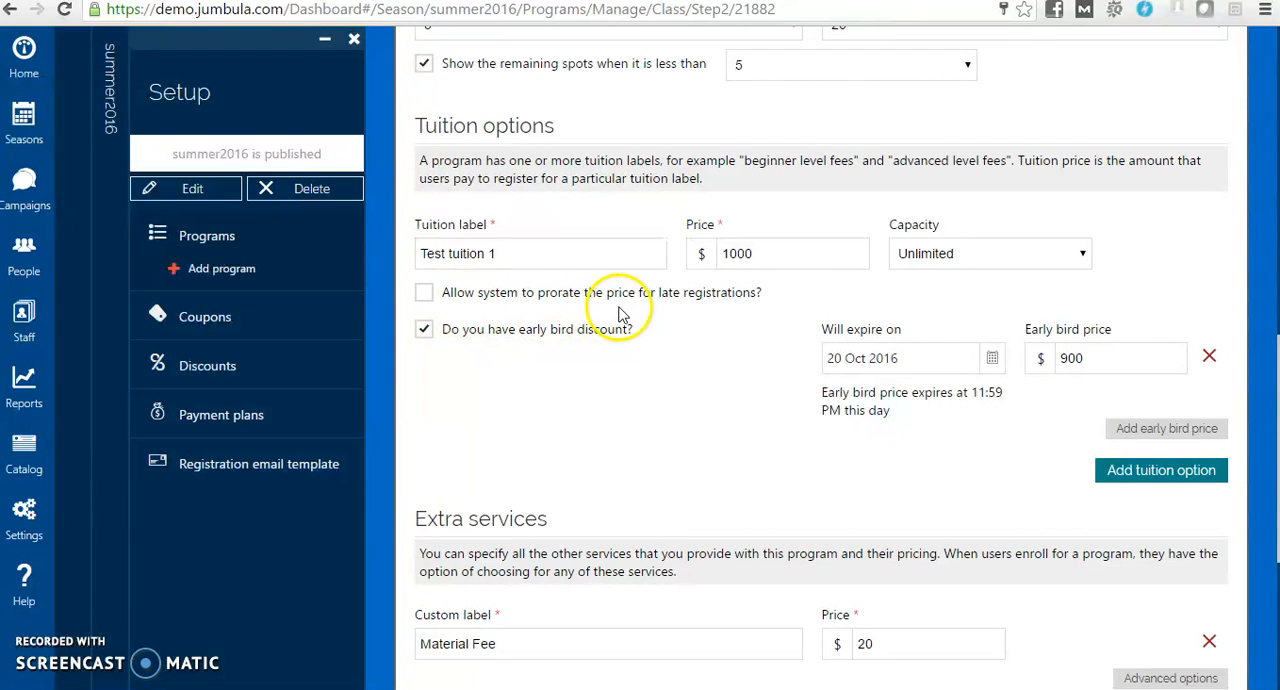
Turn on price prorating for late registrations to examine its settings, and turn it back off
{"action": "left_click", "coordinate": [426, 295]}
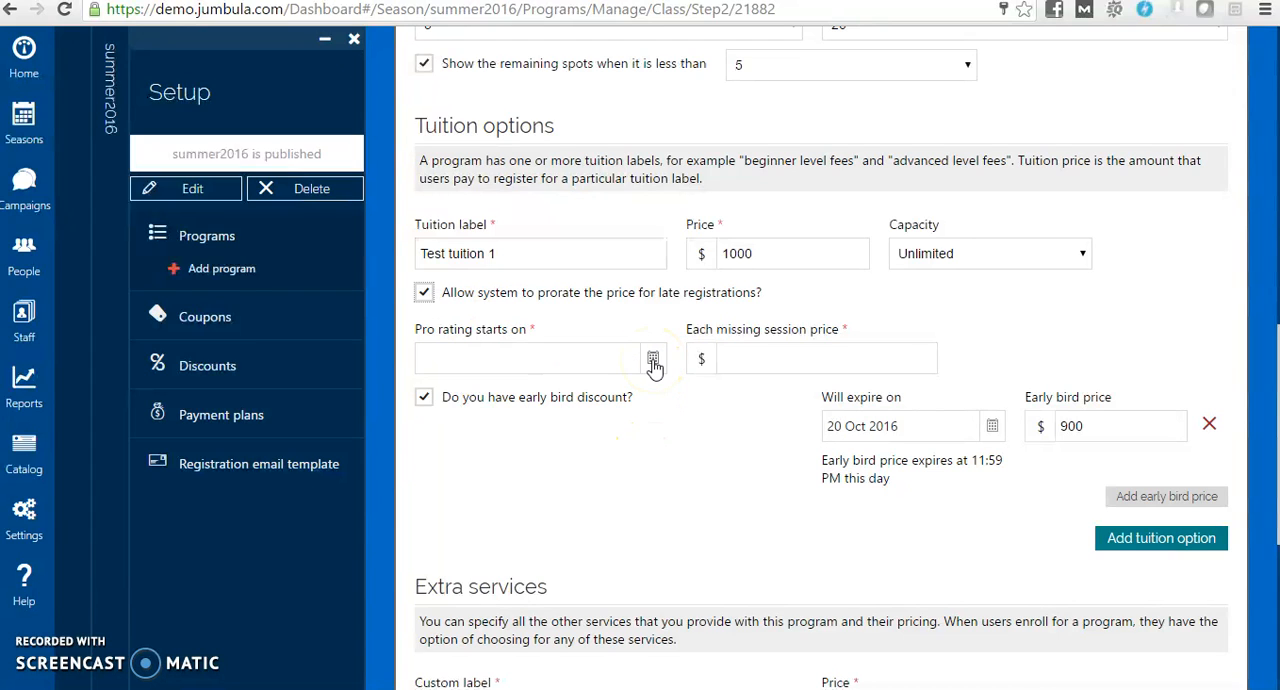
{"action": "left_click", "coordinate": [732, 358]}
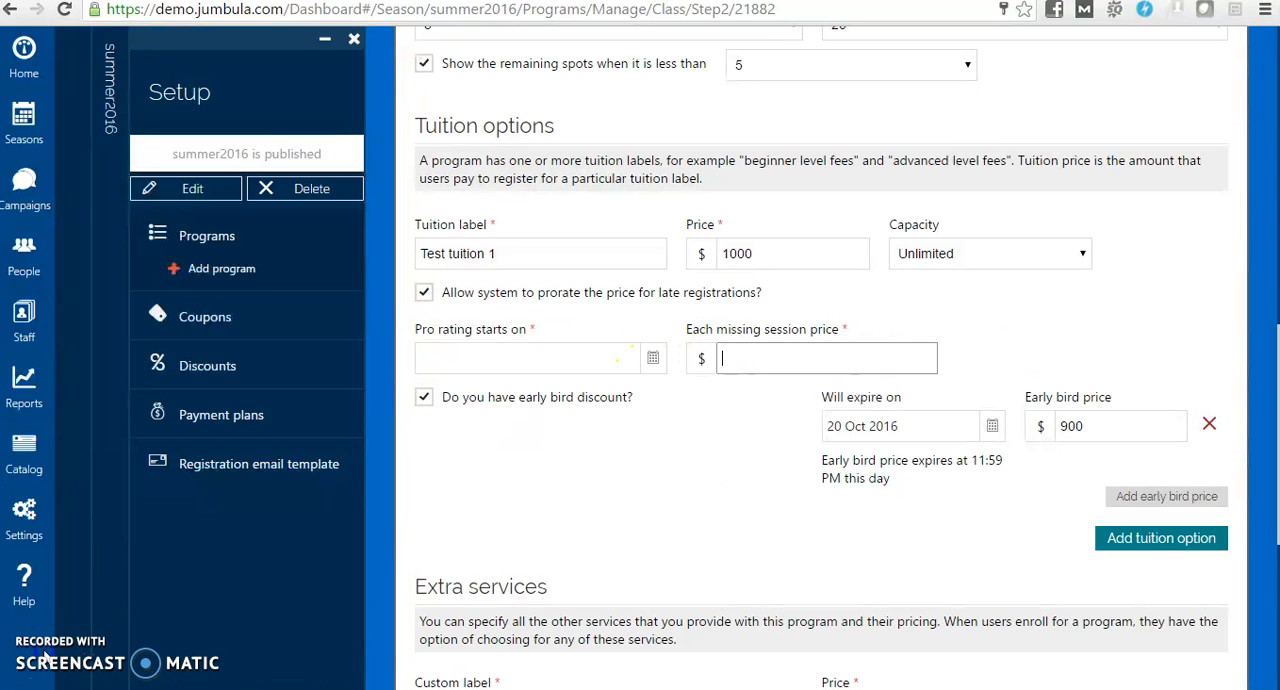
{"action": "left_click", "coordinate": [424, 293]}
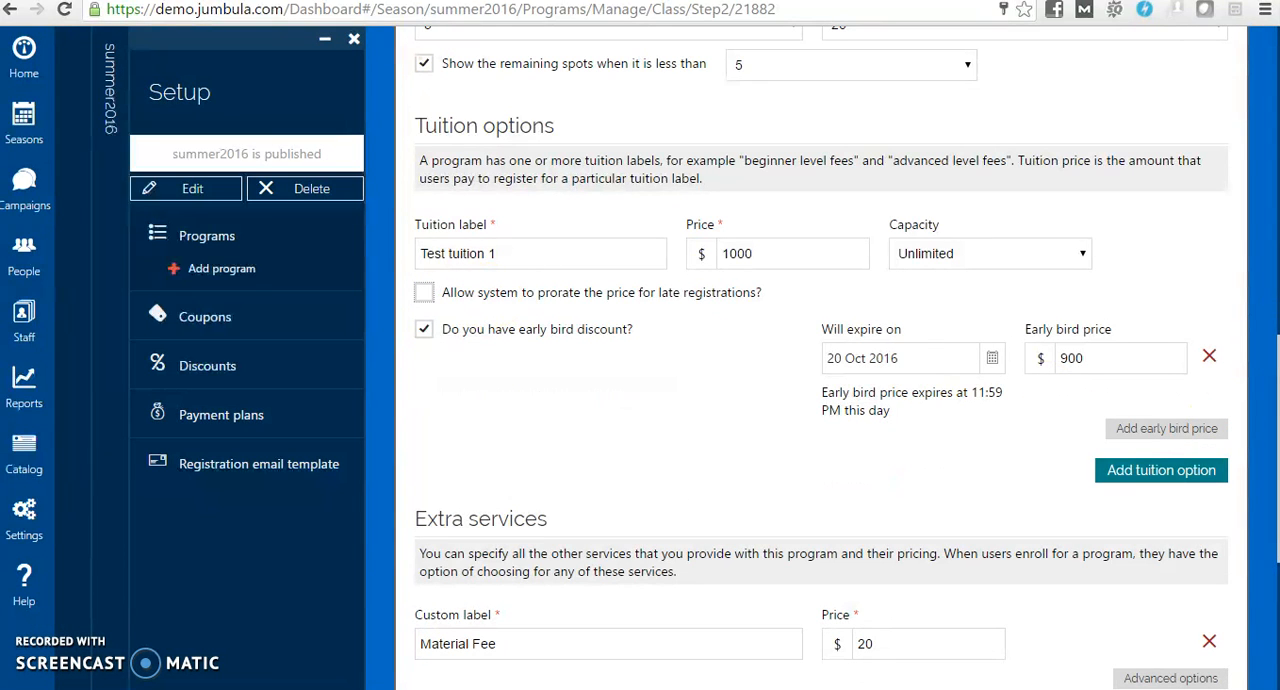
Check which extra charge types can be added, keep only the Material Fee, and save the class's schedules and fees
{"action": "scroll", "coordinate": [822, 356], "scroll_direction": "down", "scroll_amount": 3}
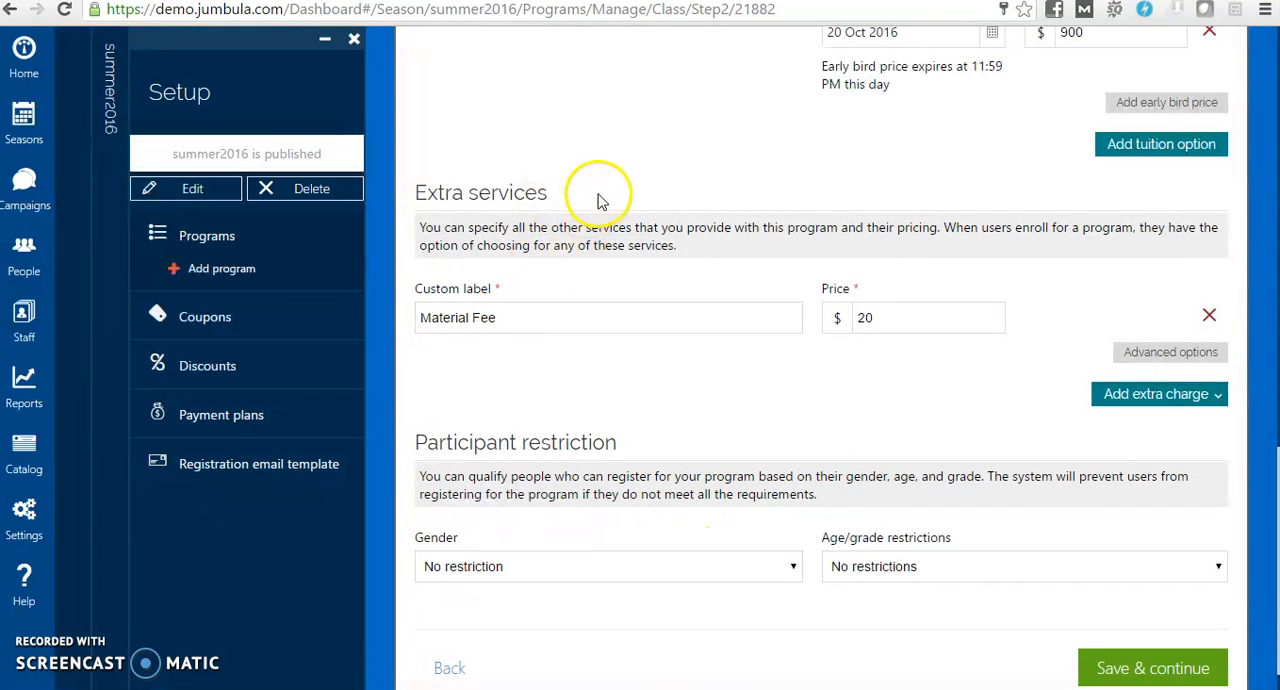
{"action": "left_click", "coordinate": [1220, 403]}
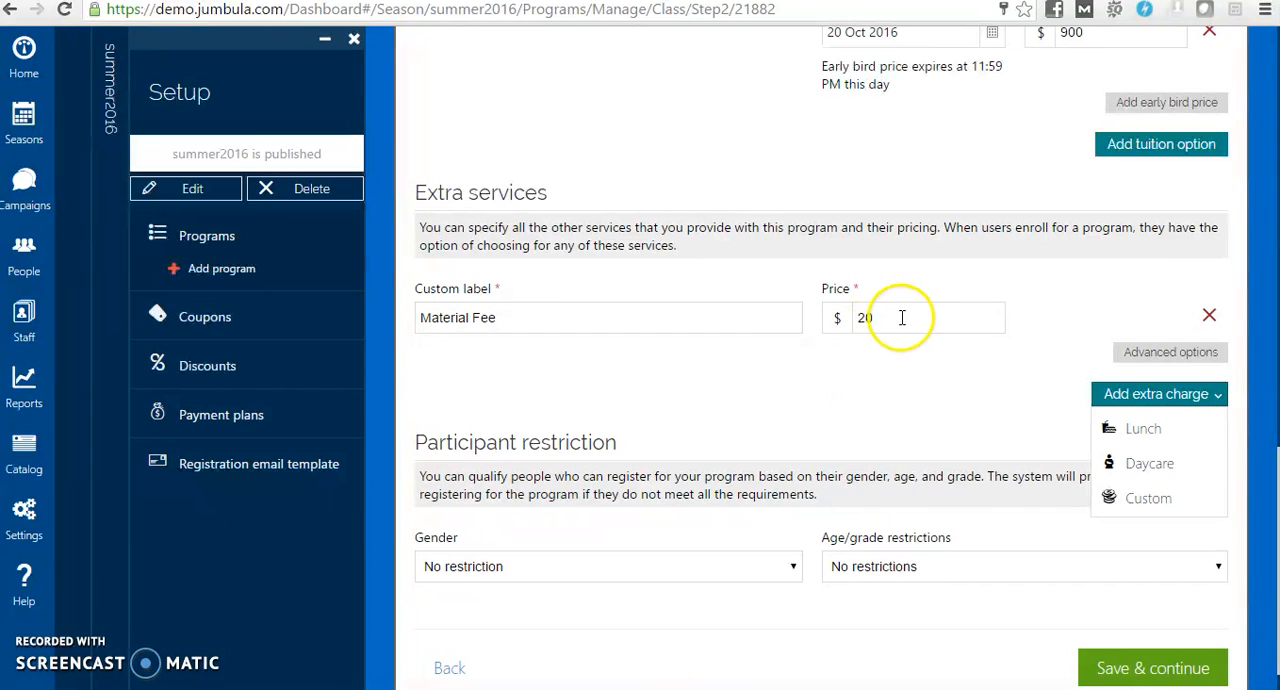
{"action": "left_click", "coordinate": [781, 379]}
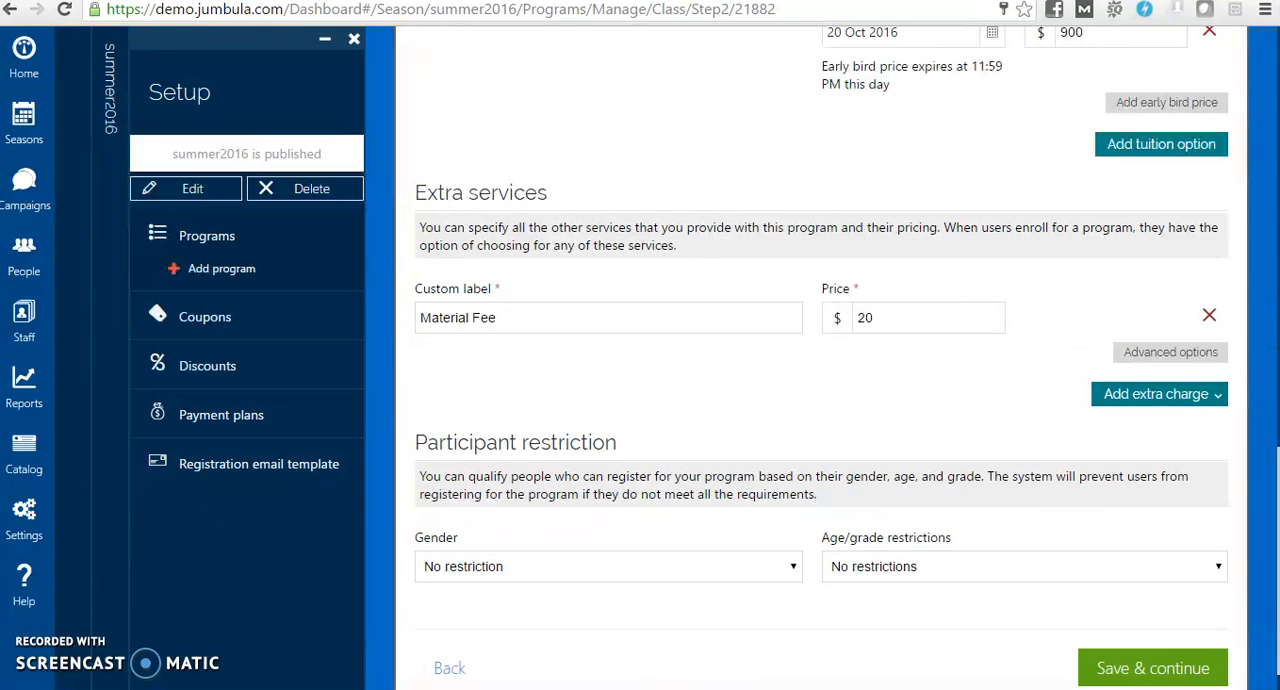
{"action": "scroll", "coordinate": [1268, 320], "scroll_direction": "up", "scroll_amount": 5}
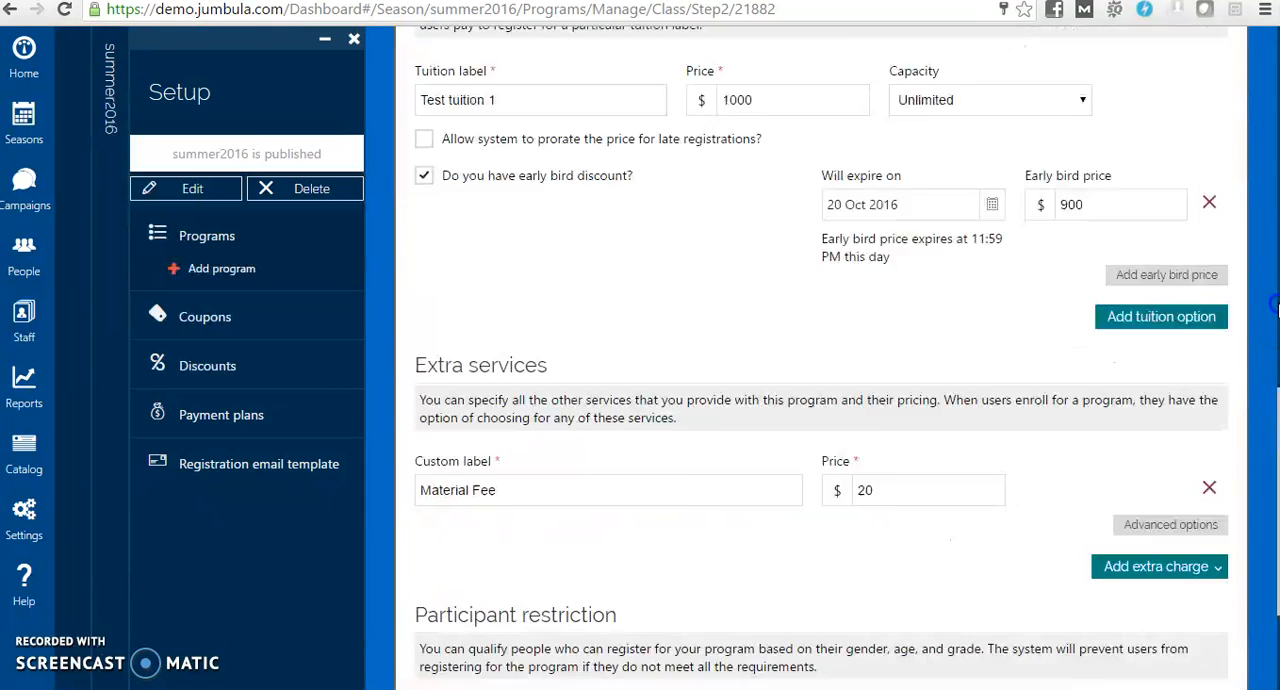
{"action": "left_click_drag", "start_coordinate": [1275, 345], "coordinate": [1274, 588]}
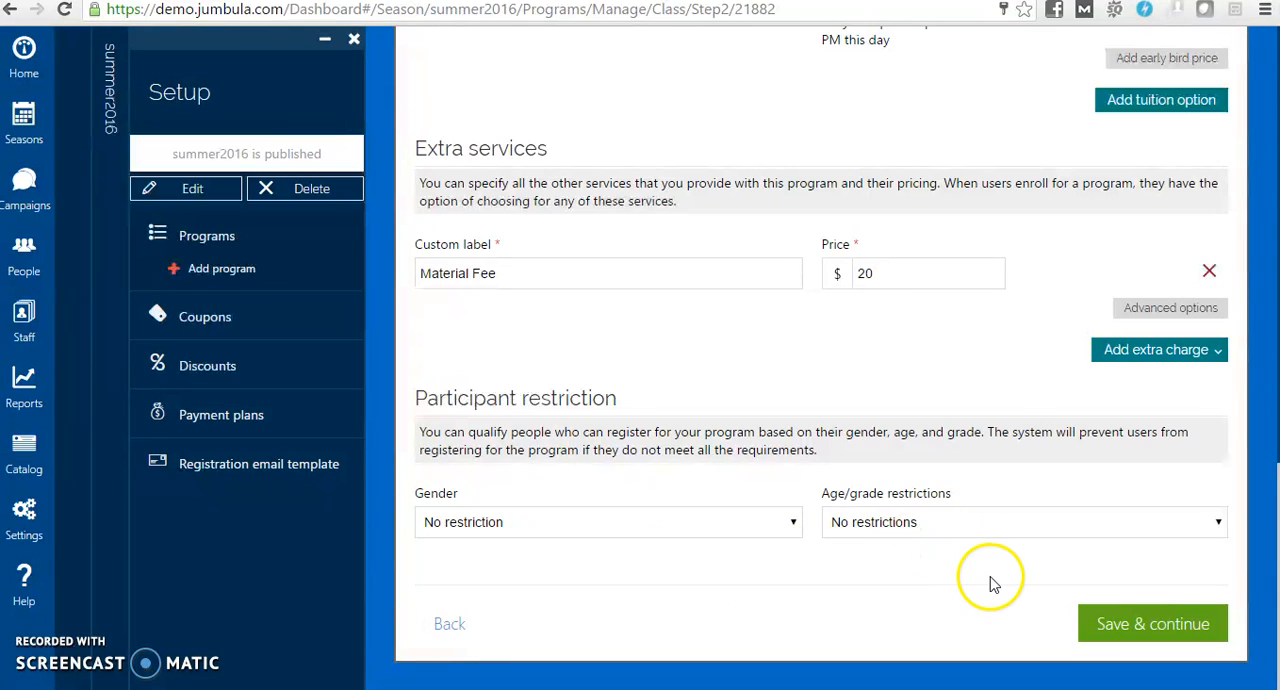
{"action": "left_click", "coordinate": [1137, 624]}
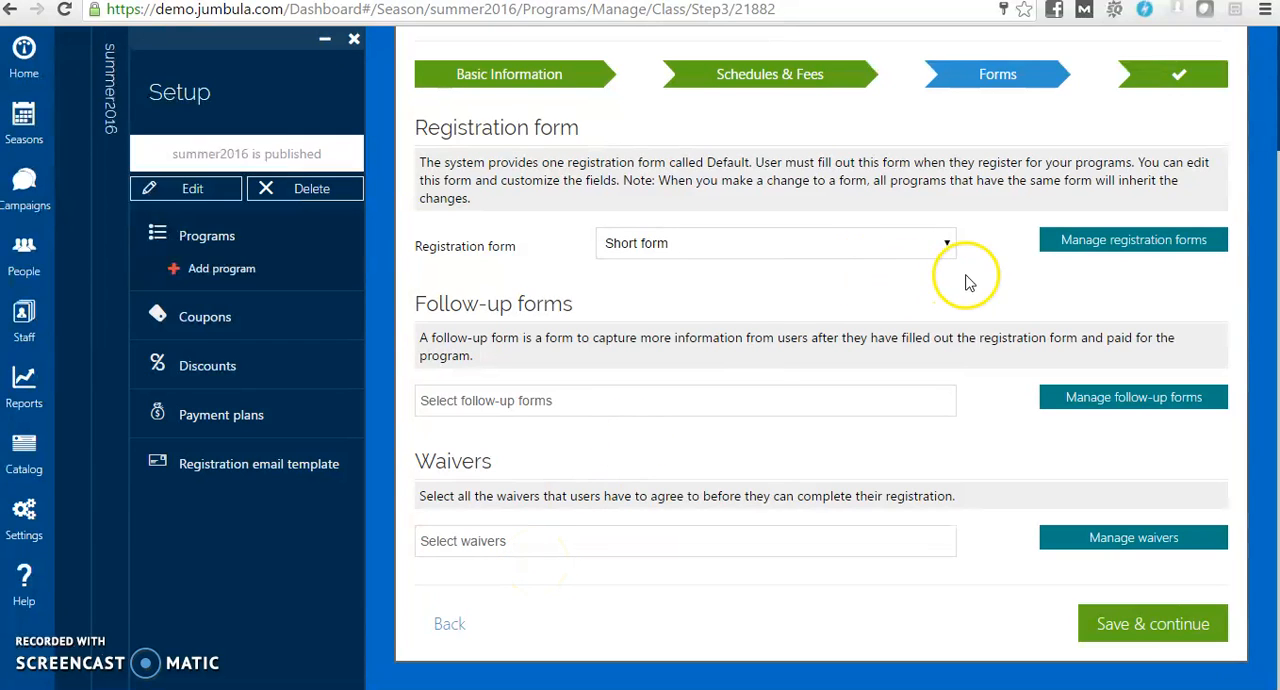
Look over the selectable registration forms, then open registration form management and examine all sections of the Short form
{"action": "left_click", "coordinate": [946, 246]}
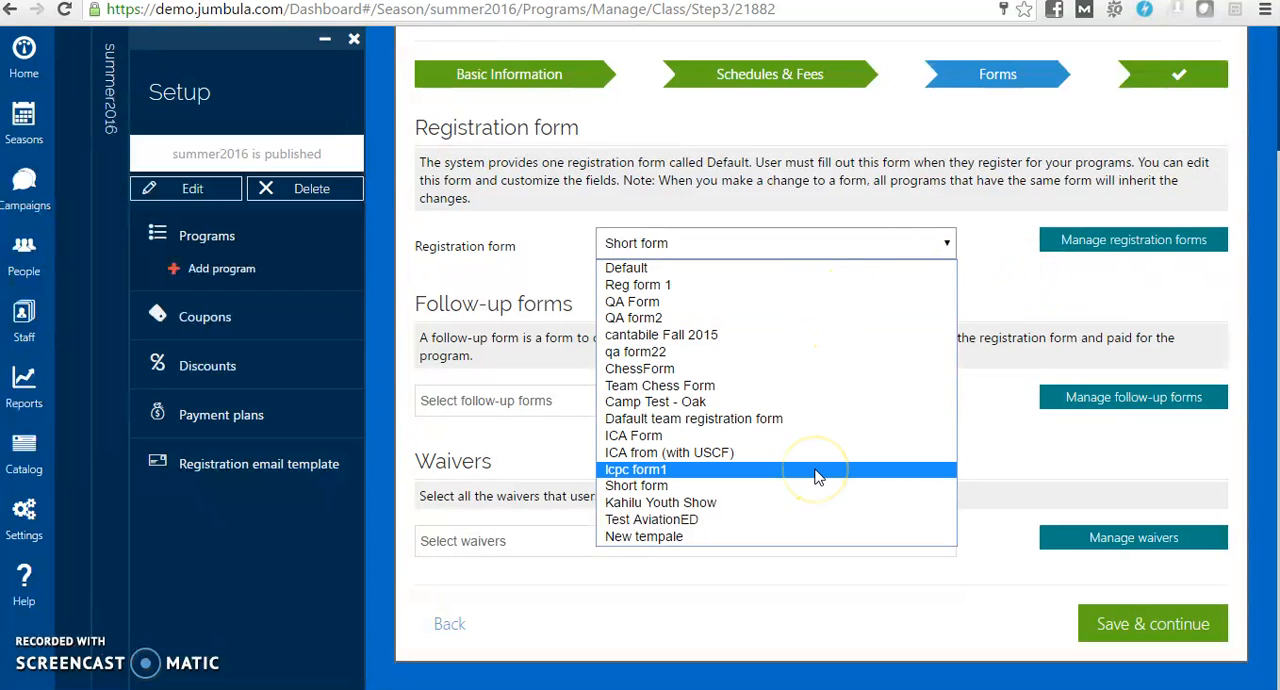
{"action": "left_click", "coordinate": [1005, 264]}
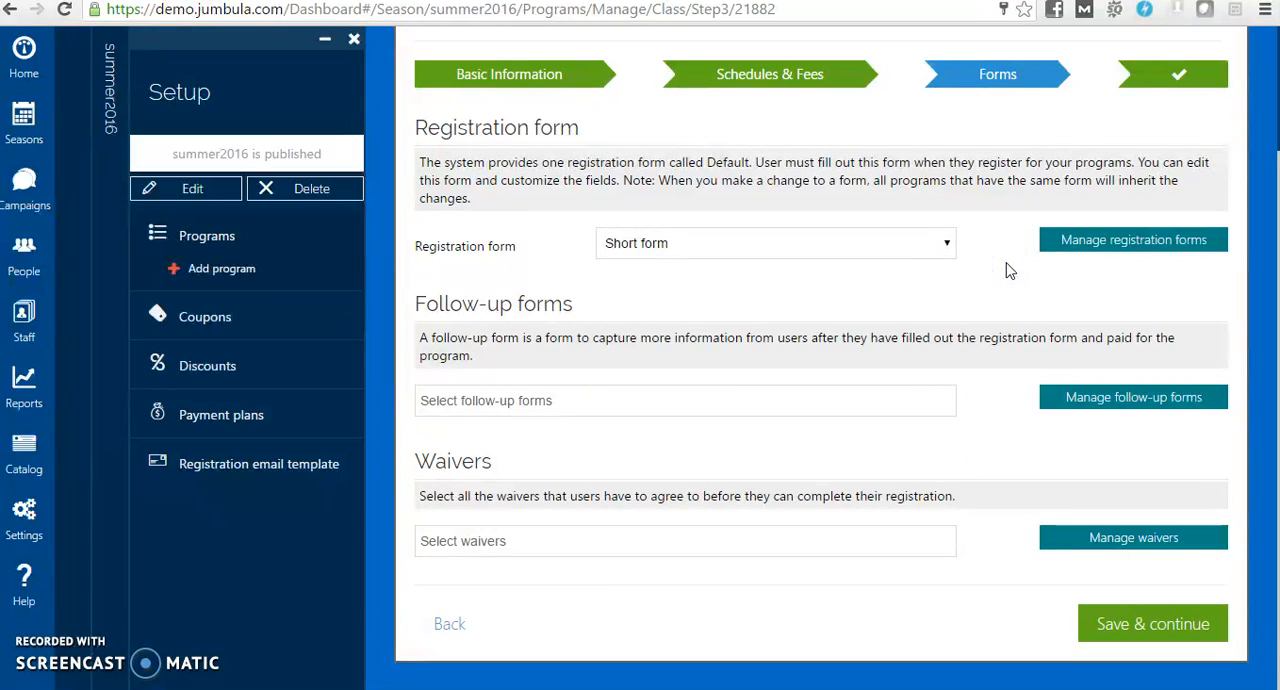
{"action": "left_click", "coordinate": [1143, 250]}
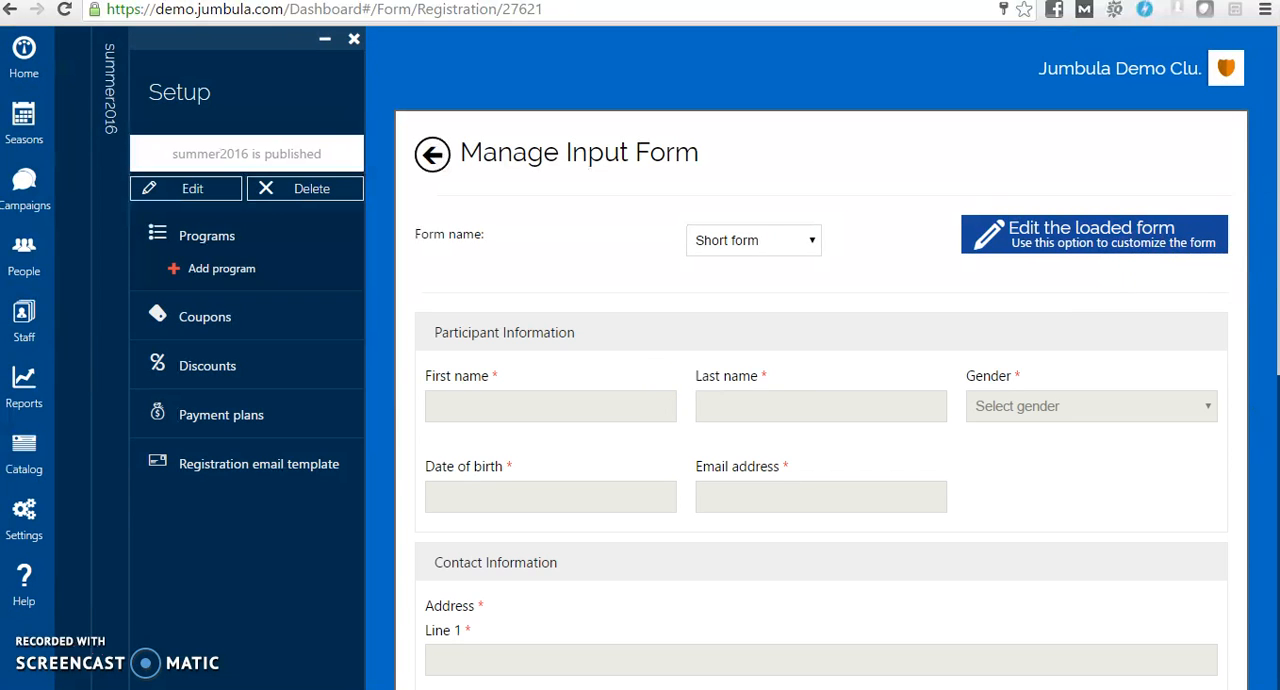
{"action": "left_click_drag", "start_coordinate": [1277, 156], "coordinate": [1276, 289]}
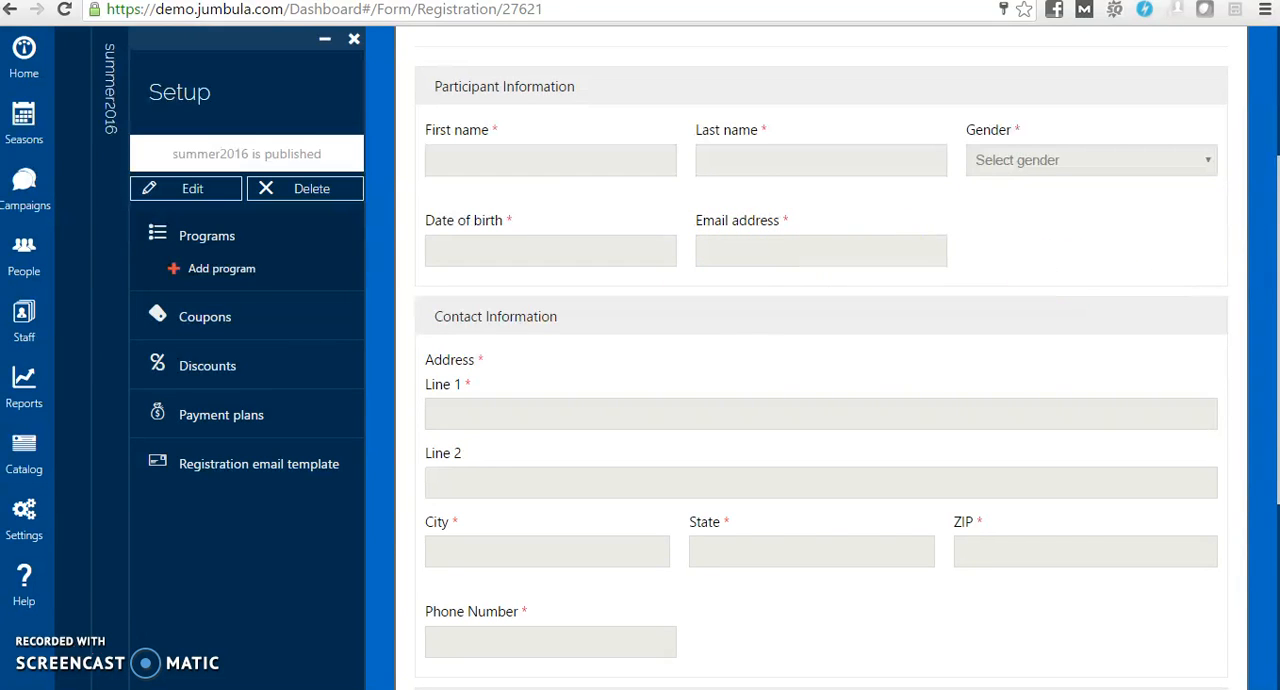
{"action": "left_click_drag", "start_coordinate": [1268, 240], "coordinate": [1276, 427]}
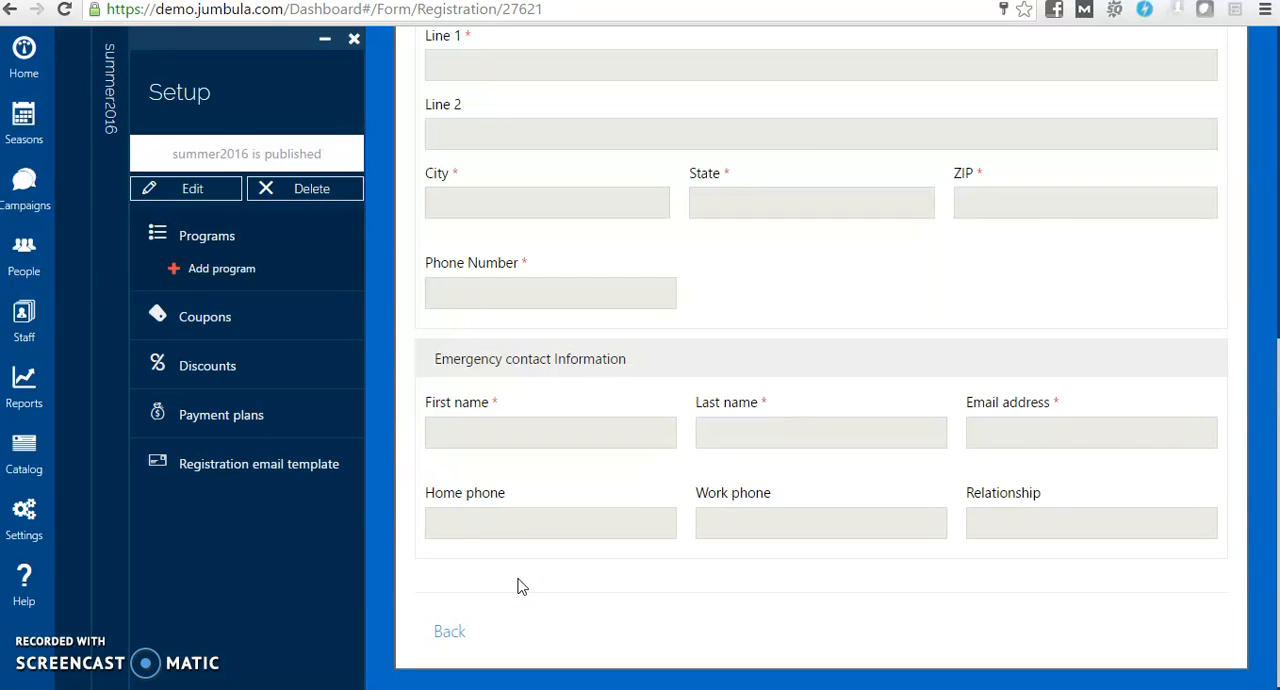
{"action": "left_click_drag", "start_coordinate": [1277, 563], "coordinate": [1277, 300]}
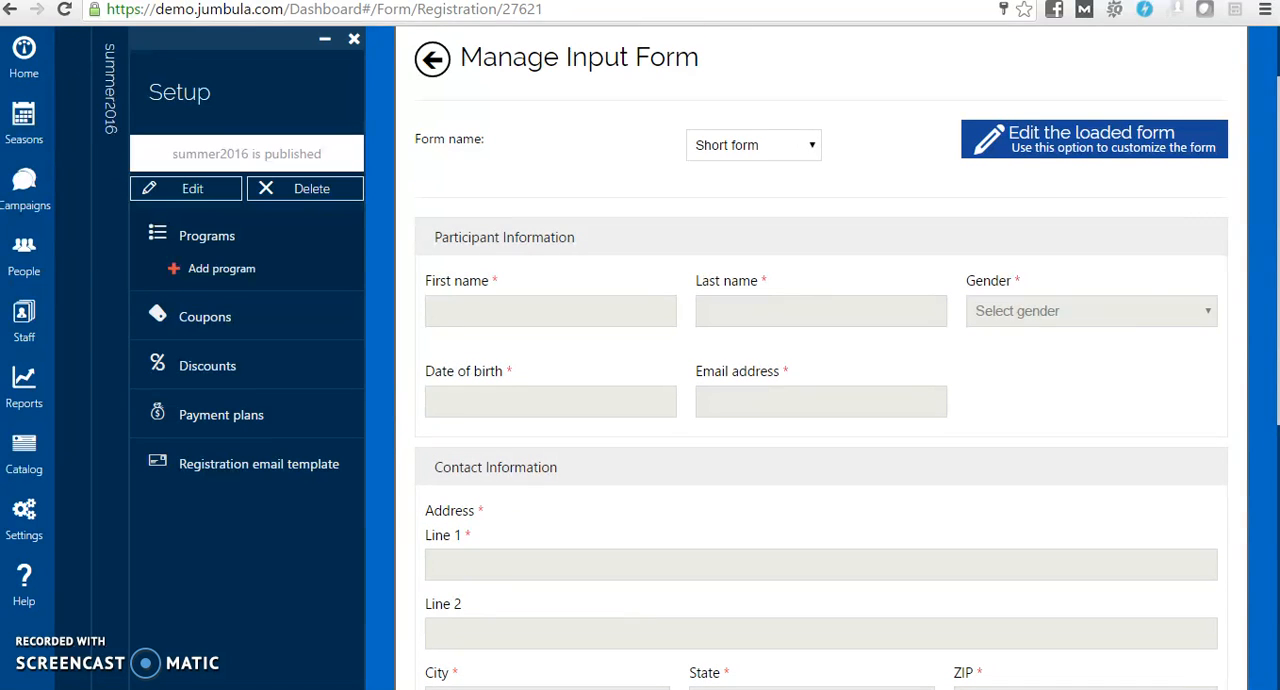
Edit the loaded Short form to show the Parent/Guardian Information section, and check its addable question types without adding one
{"action": "left_click", "coordinate": [1110, 151]}
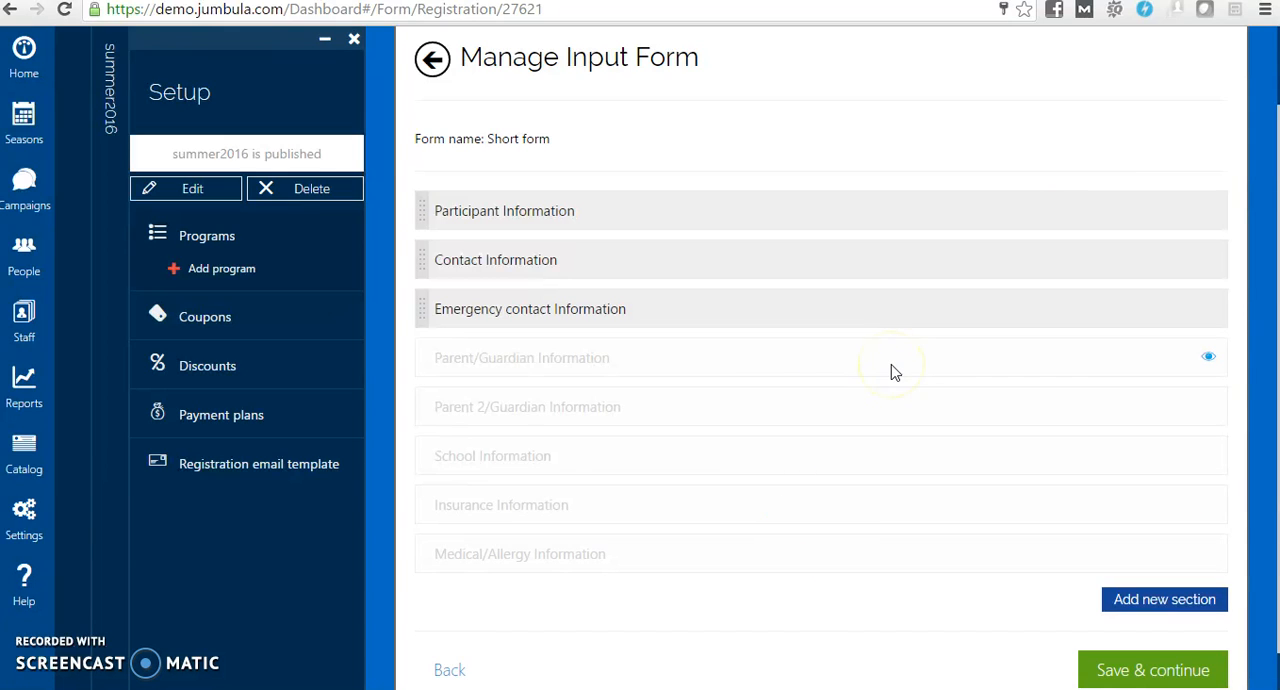
{"action": "left_click", "coordinate": [1211, 362]}
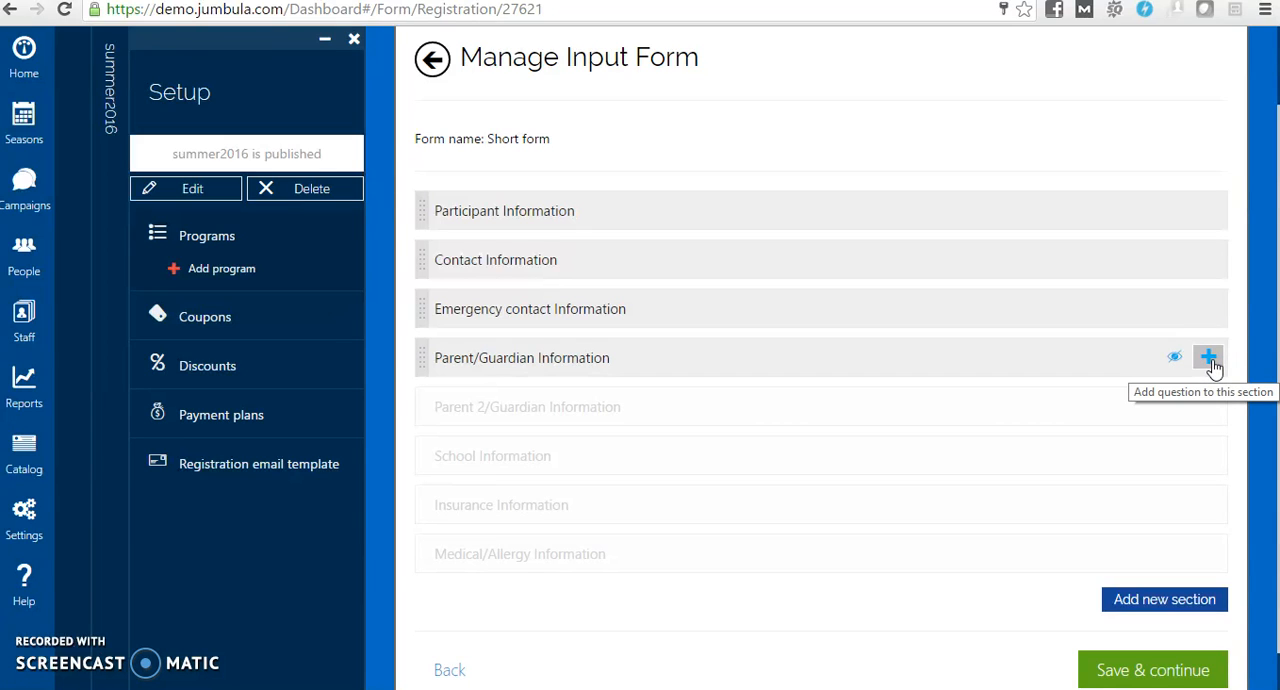
{"action": "left_click", "coordinate": [1211, 362]}
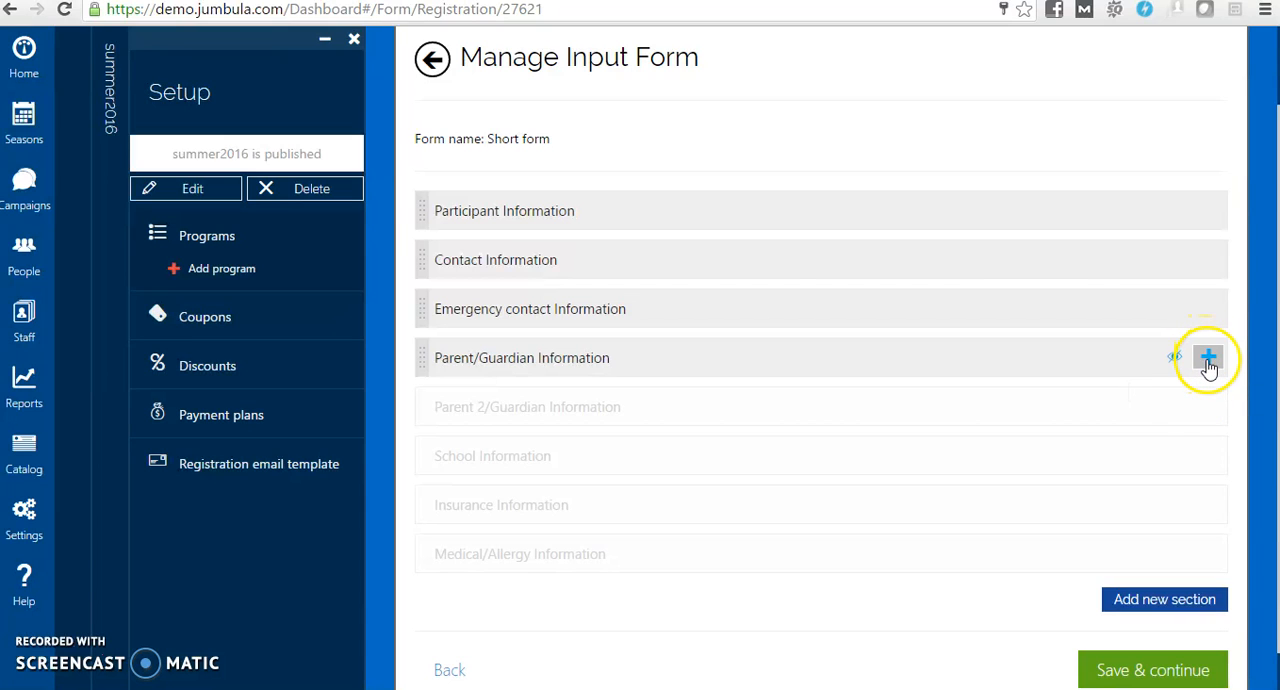
{"action": "left_click", "coordinate": [1211, 362]}
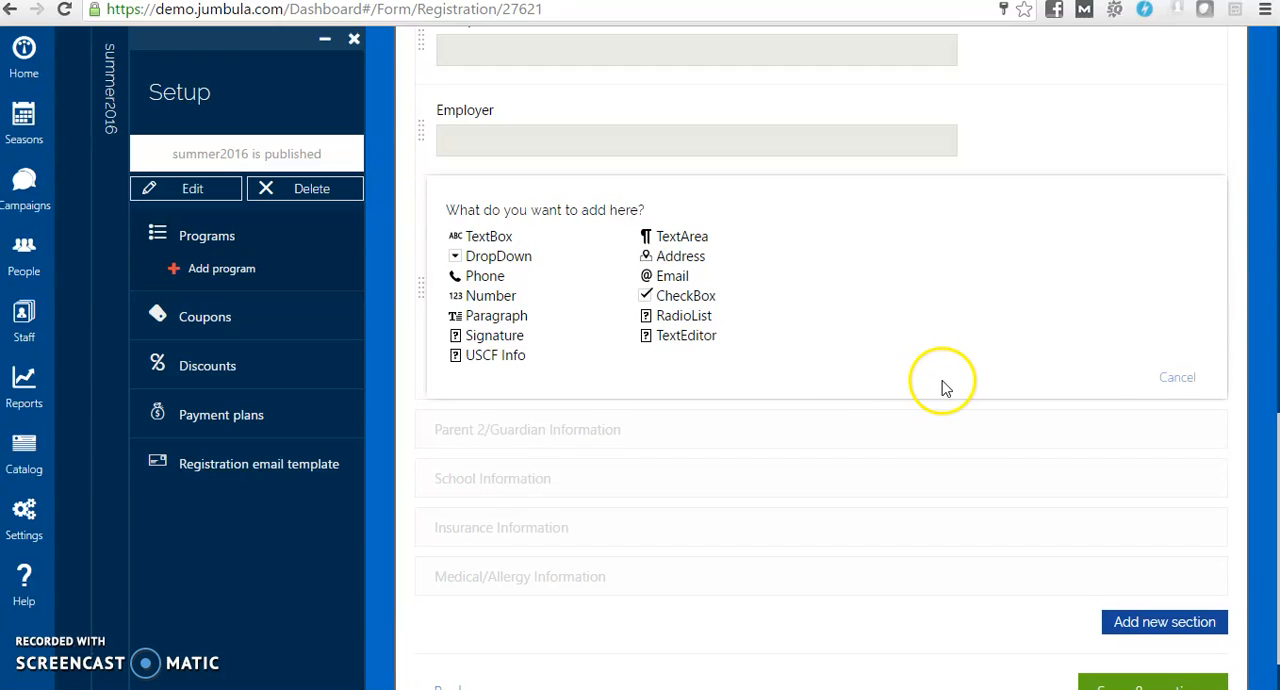
{"action": "left_click", "coordinate": [1181, 382]}
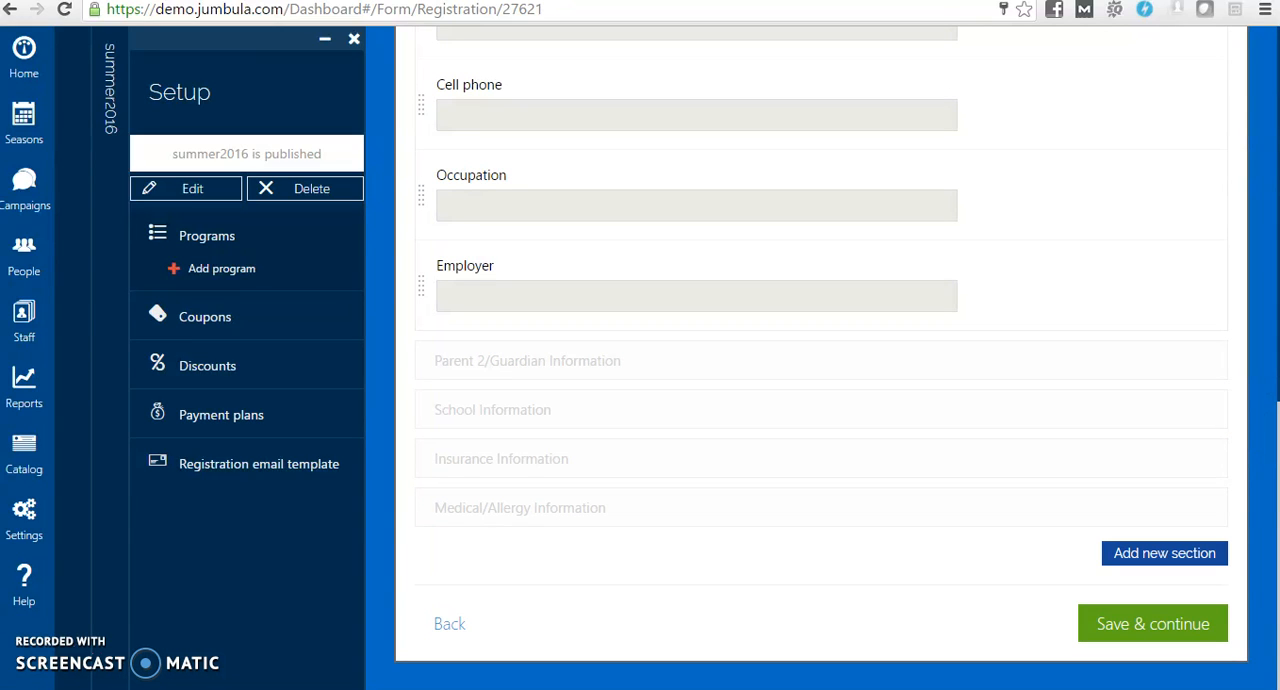
Save the changes to the existing Short form for all programs using it, and save the class's forms settings
{"action": "left_click", "coordinate": [1166, 626]}
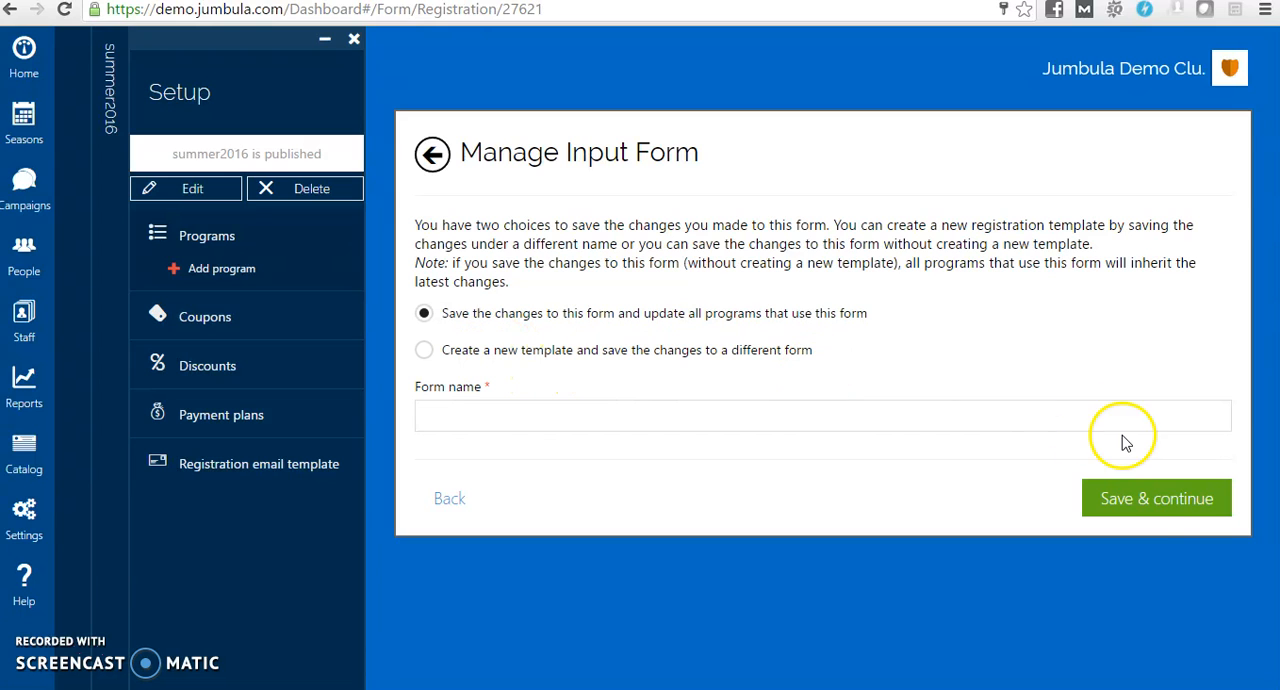
{"action": "left_click", "coordinate": [1155, 508]}
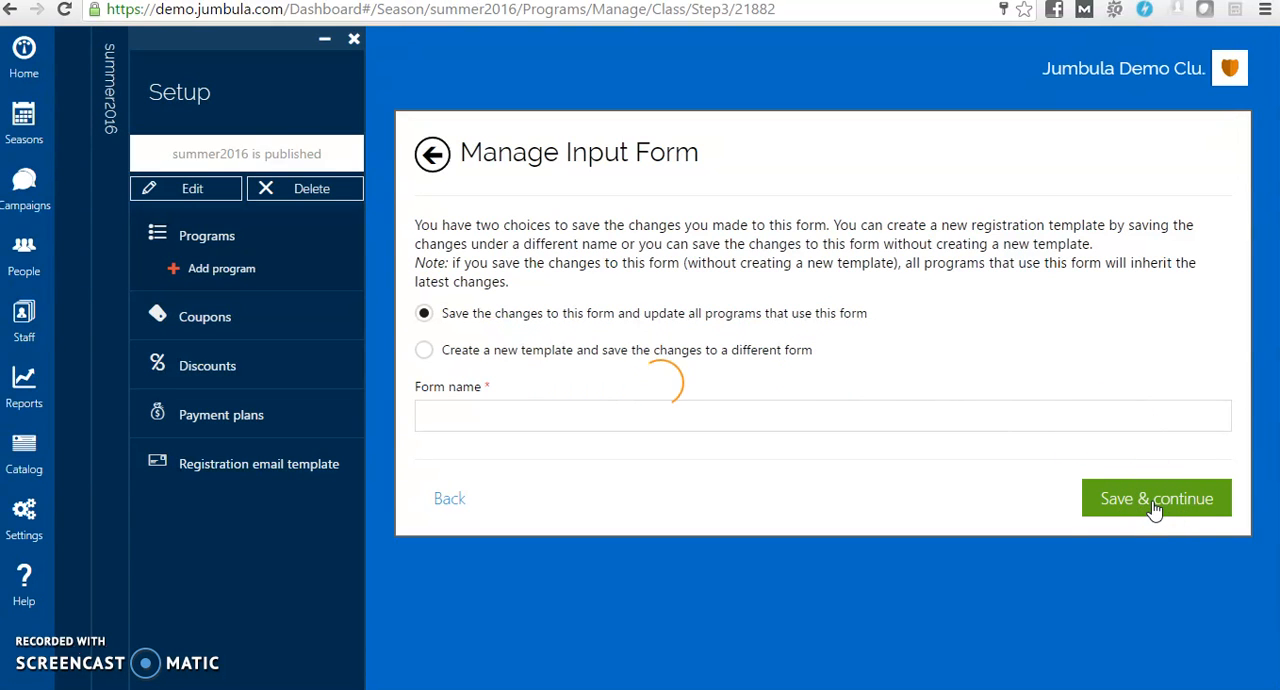
{"action": "left_click", "coordinate": [1276, 405]}
{"action": "left_click", "coordinate": [1276, 363]}
{"action": "left_click_drag", "start_coordinate": [1276, 363], "coordinate": [1278, 520]}
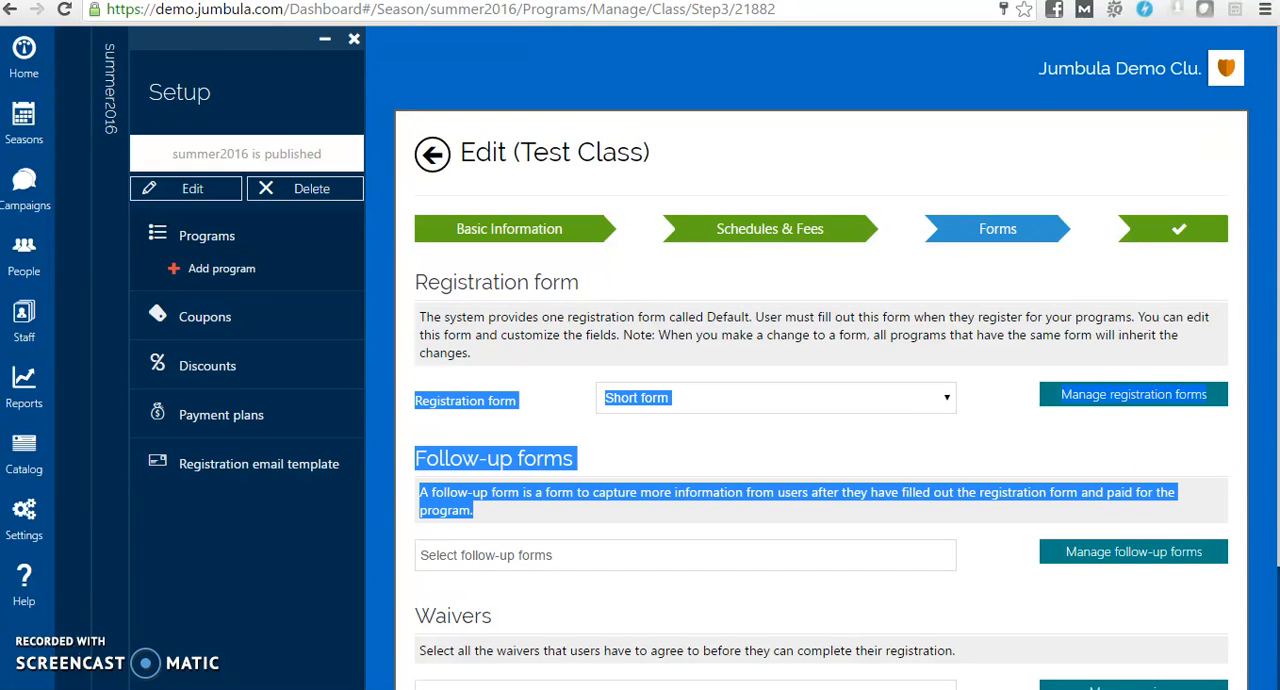
{"action": "scroll", "coordinate": [822, 364], "scroll_direction": "down", "scroll_amount": 3}
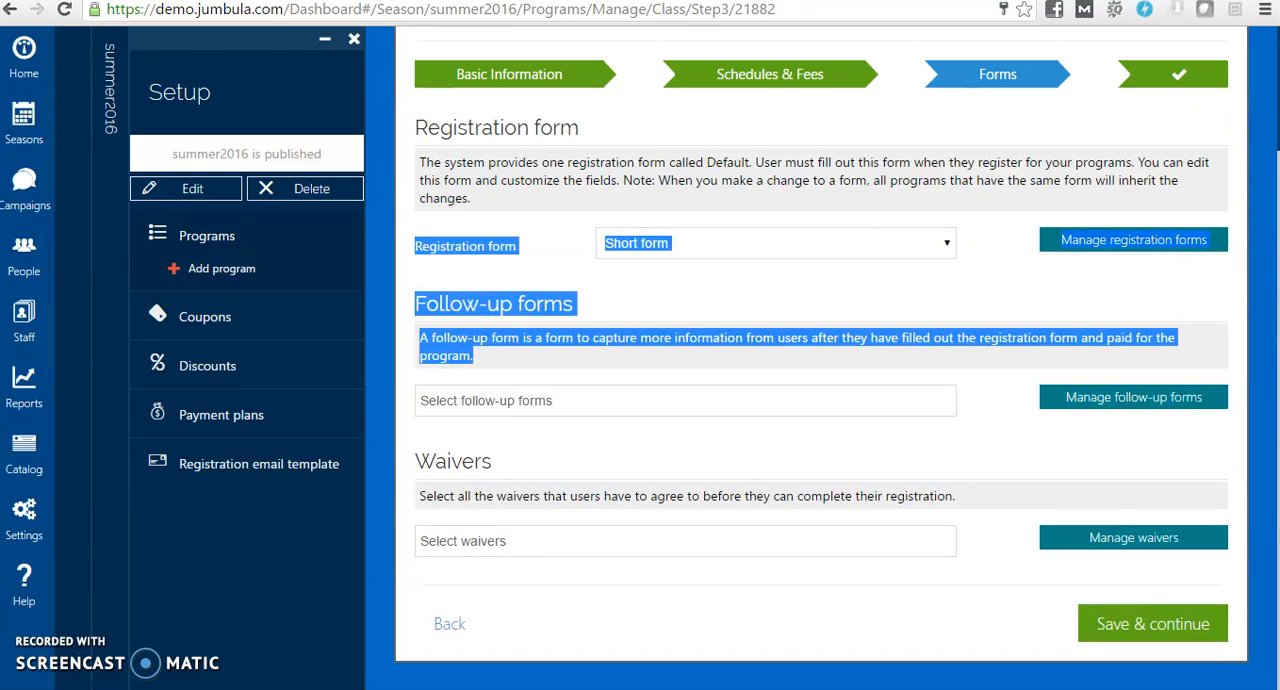
{"action": "left_click", "coordinate": [1120, 622]}
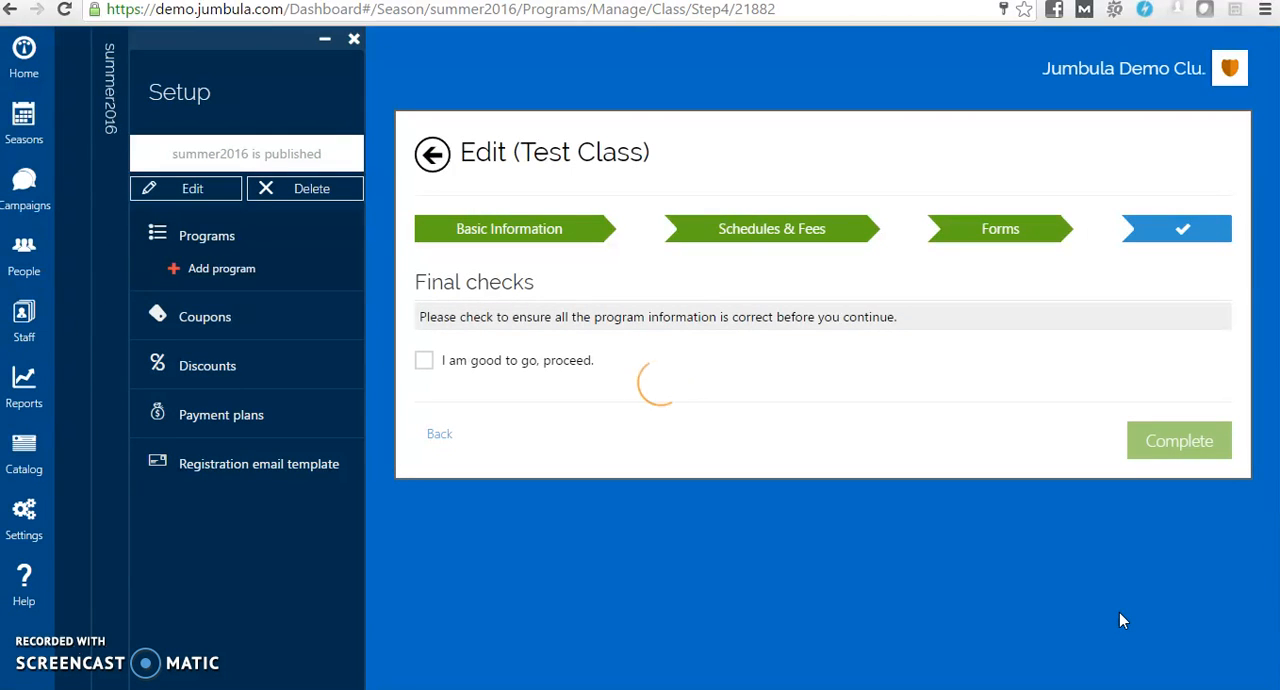
Confirm the final checks as good to go and complete the Test Class setup
{"action": "left_click", "coordinate": [687, 398]}
{"action": "left_click", "coordinate": [423, 362]}
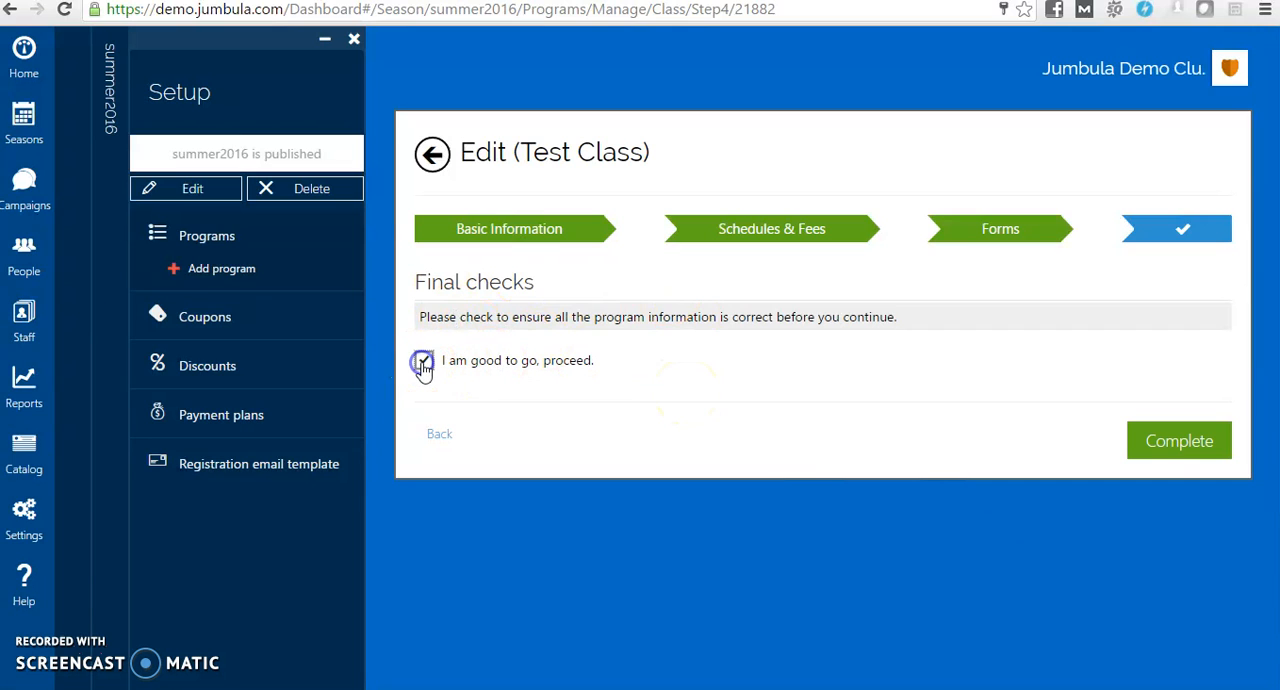
{"action": "left_click", "coordinate": [1175, 446]}
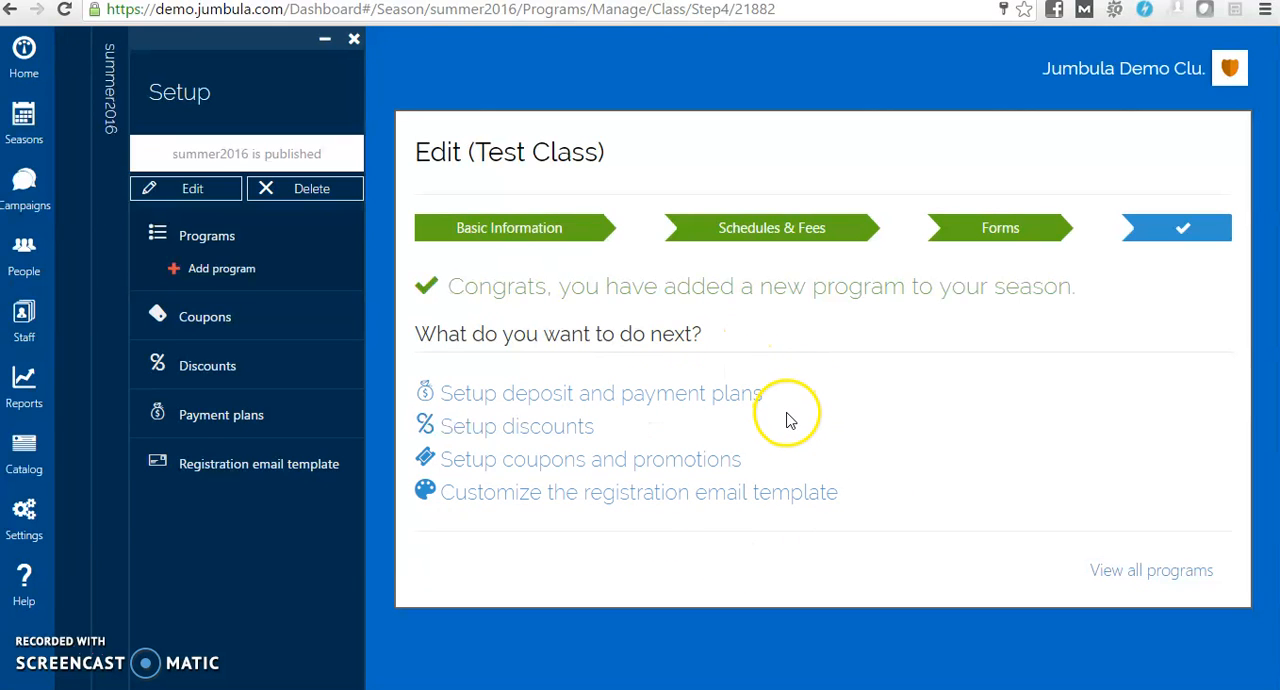
Show all programs of the season, view Test Class's public registration page, and look through it down to the location map
{"action": "left_click", "coordinate": [1127, 578]}
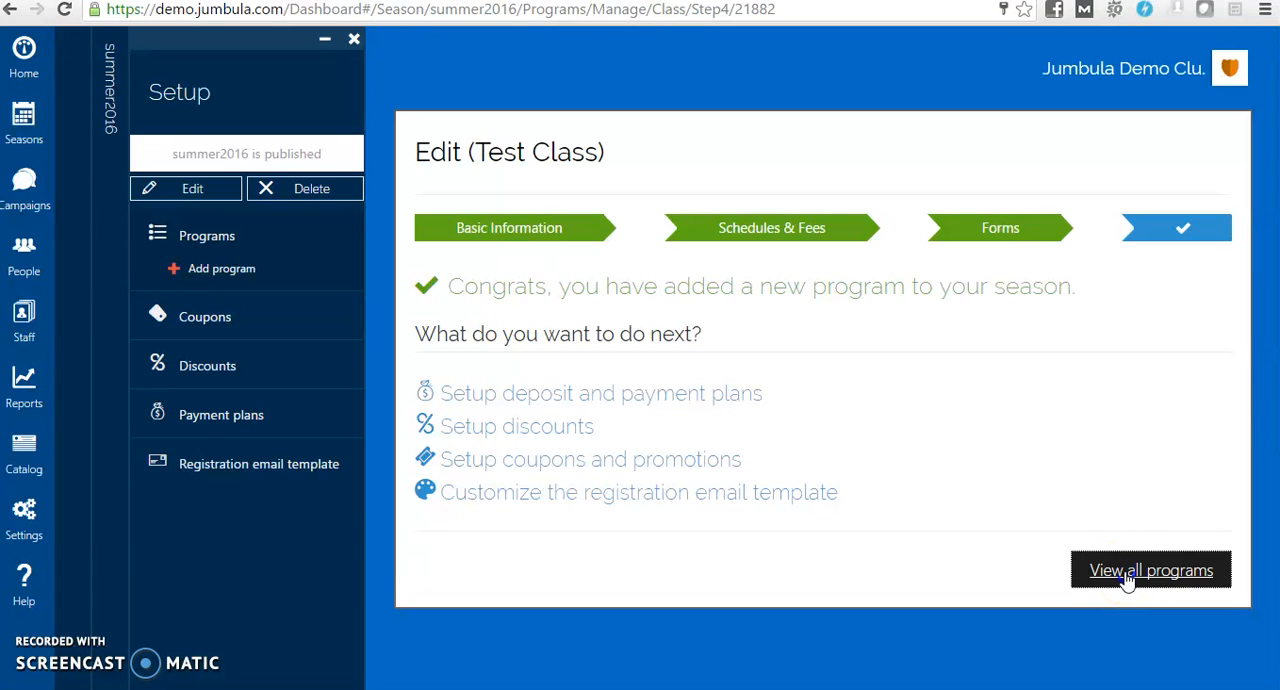
{"action": "left_click", "coordinate": [1127, 578]}
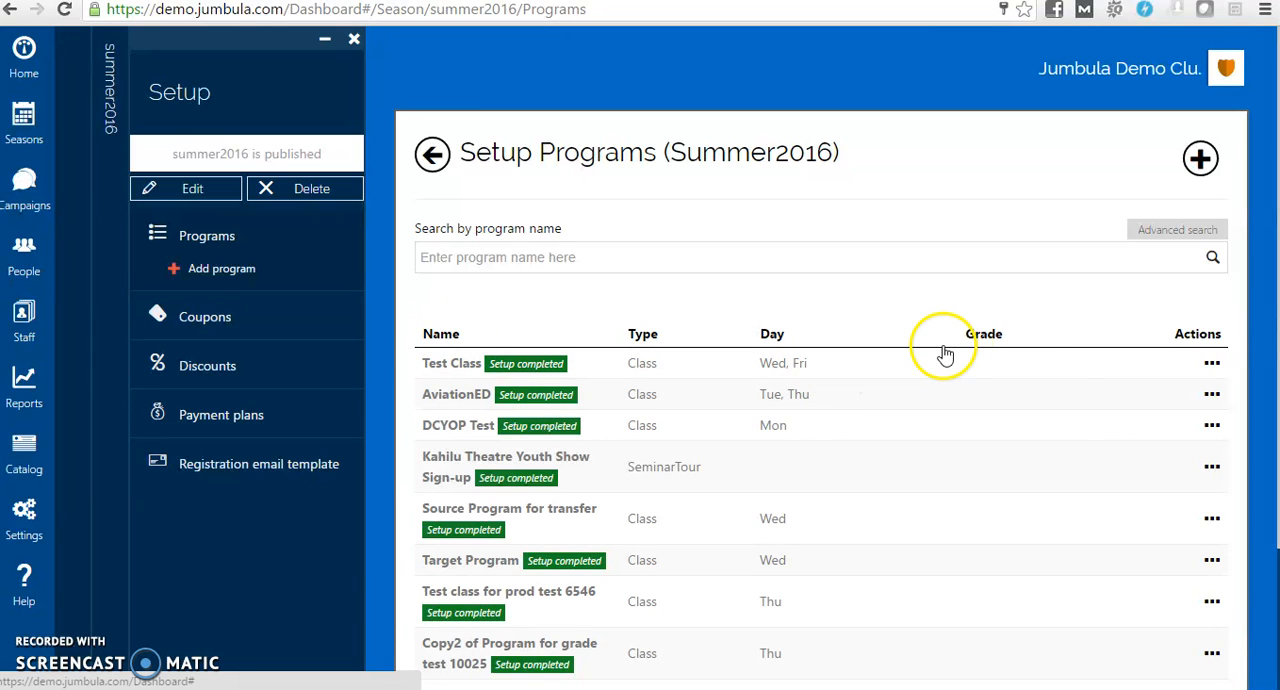
{"action": "left_click", "coordinate": [1211, 366]}
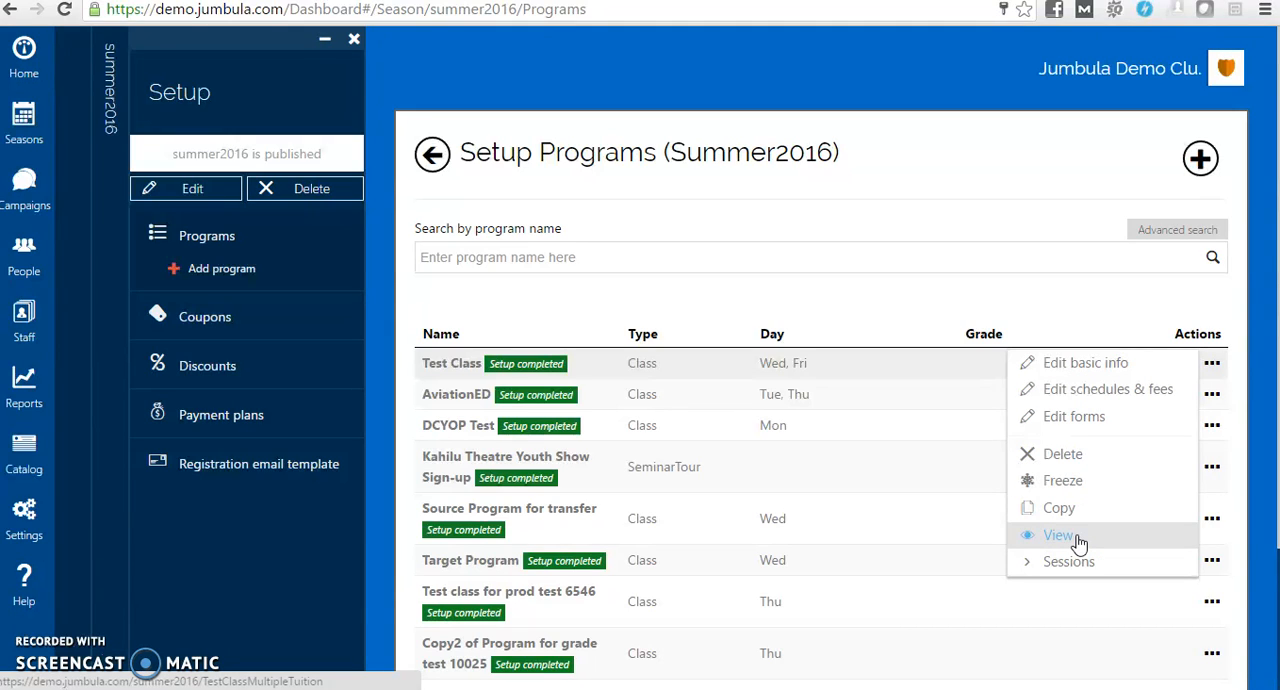
{"action": "left_click", "coordinate": [471, 486]}
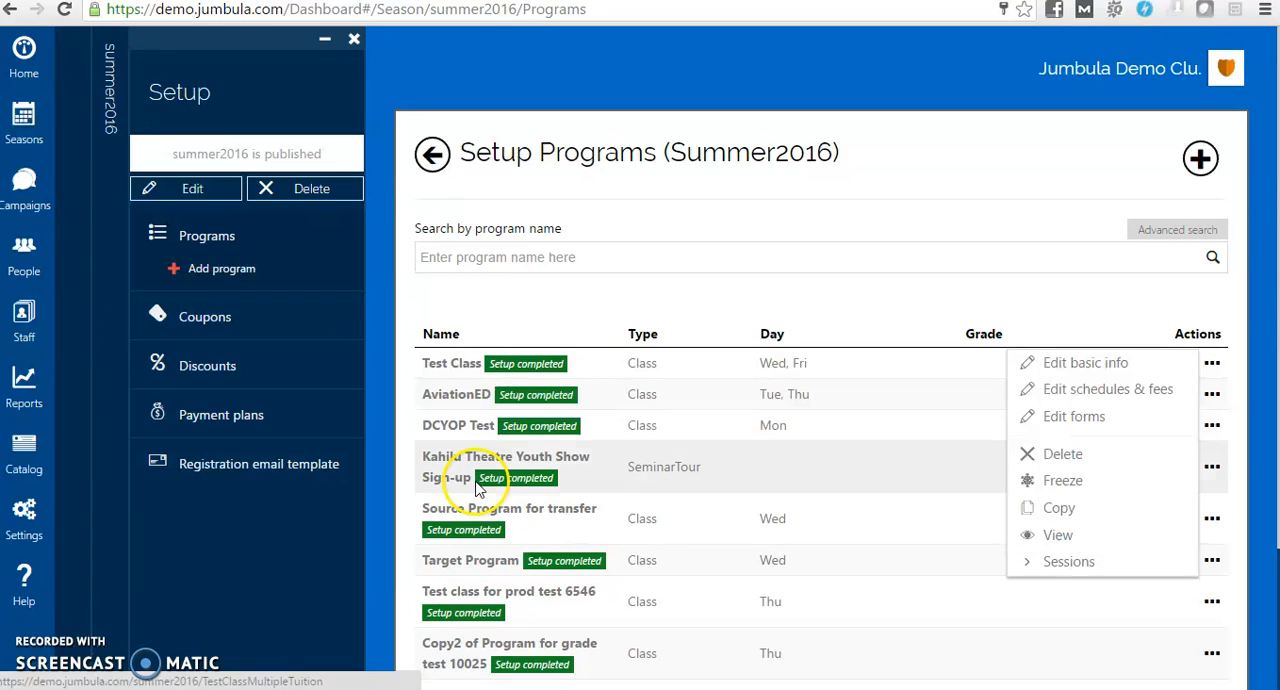
{"action": "left_click", "coordinate": [1212, 363]}
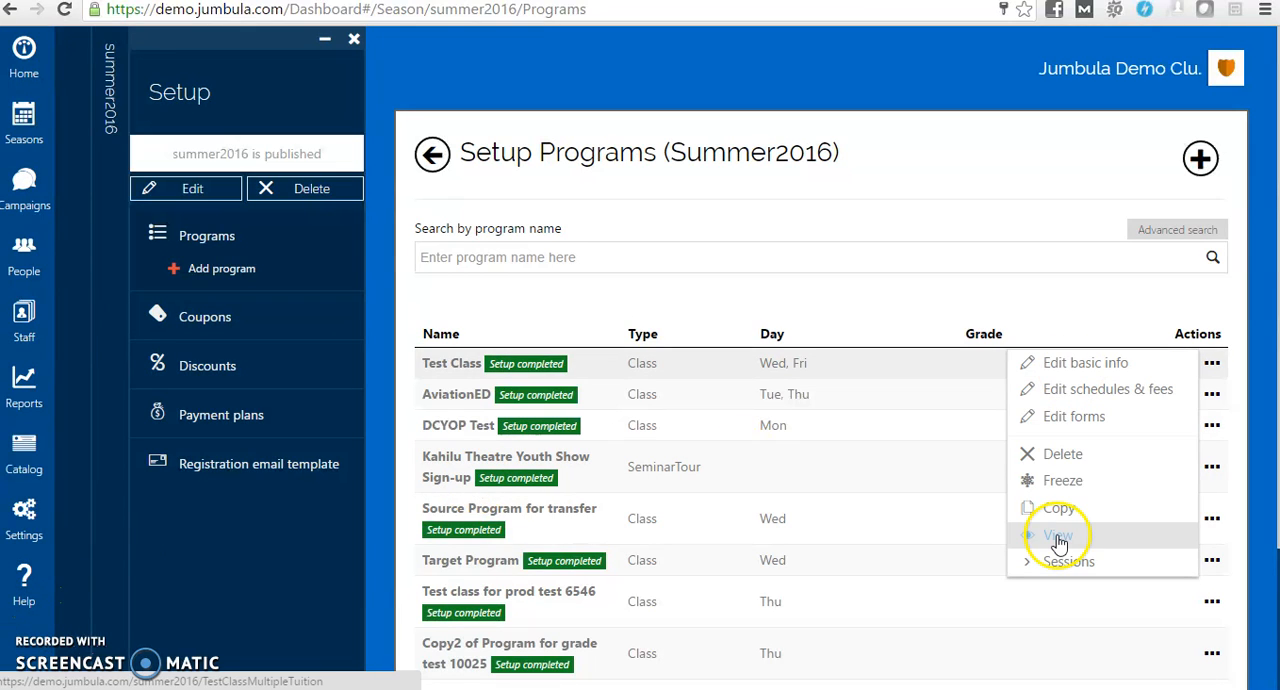
{"action": "left_click", "coordinate": [1057, 535]}
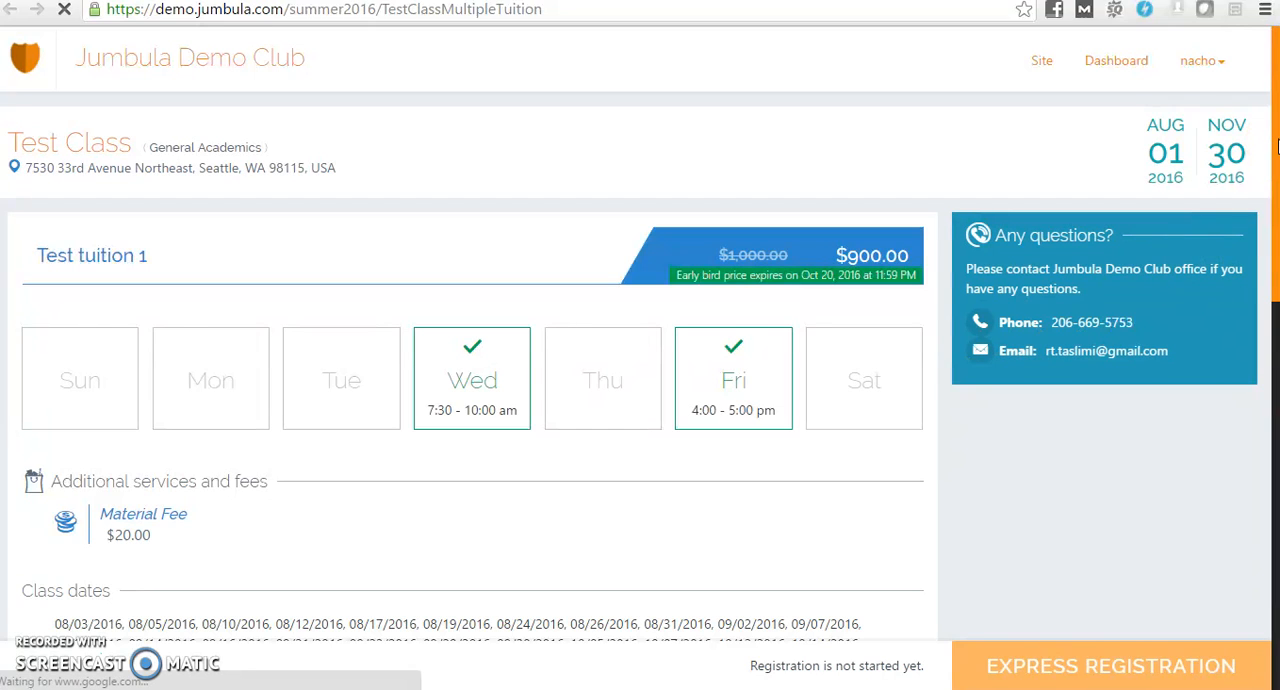
{"action": "left_click_drag", "start_coordinate": [1278, 140], "coordinate": [1277, 524]}
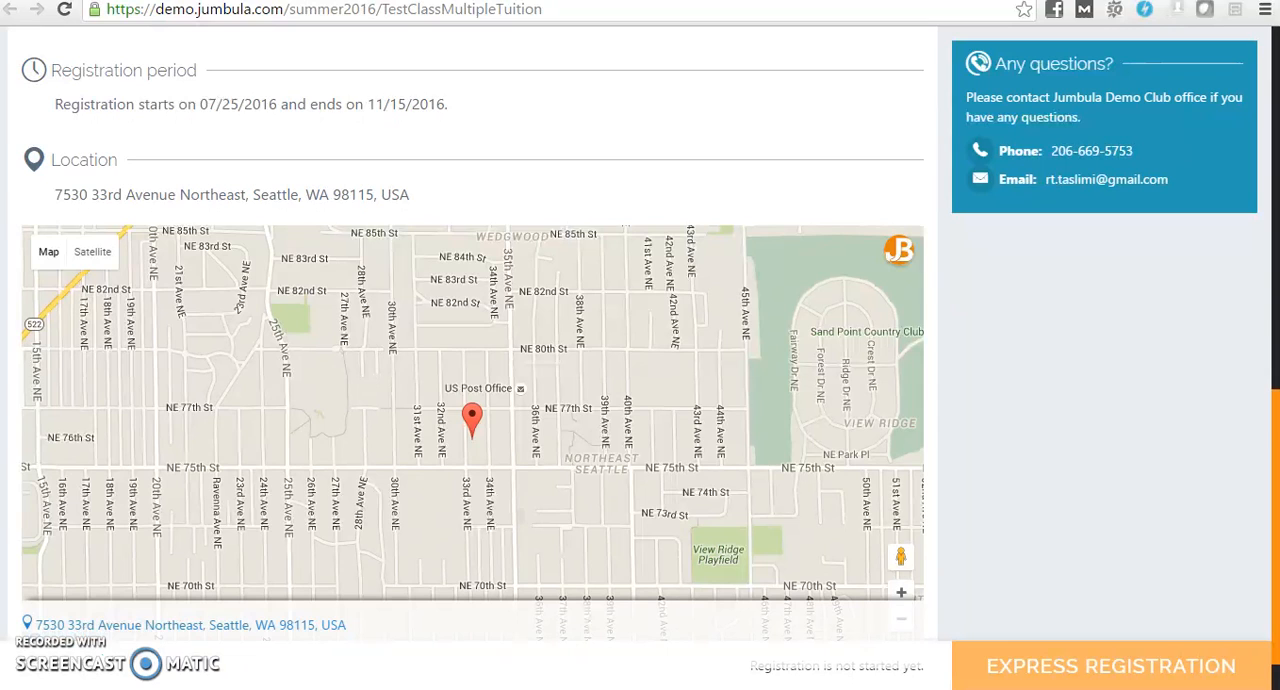